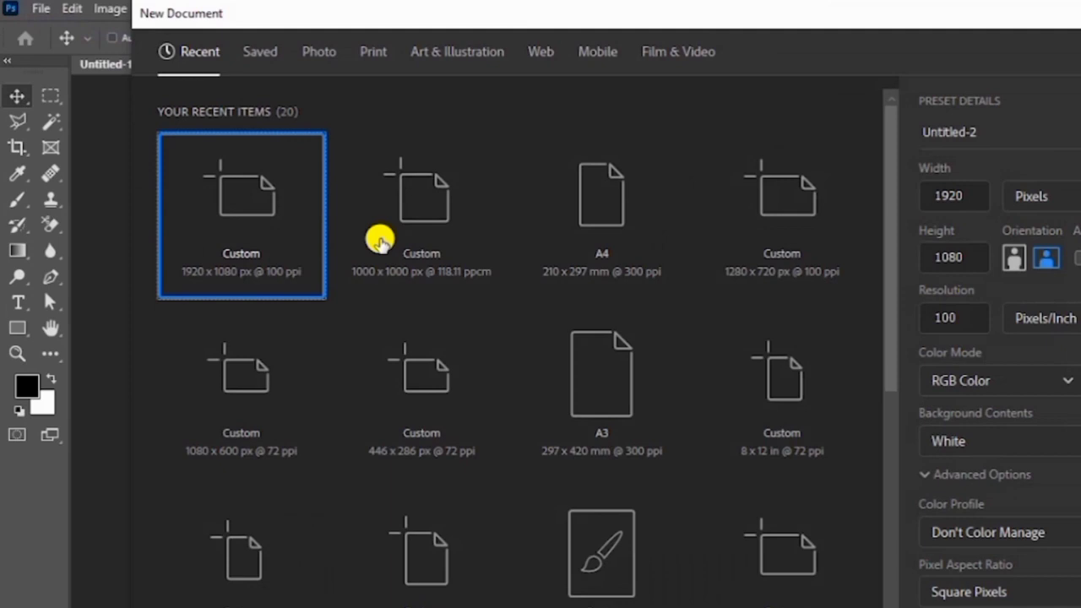
double_click(946, 196)
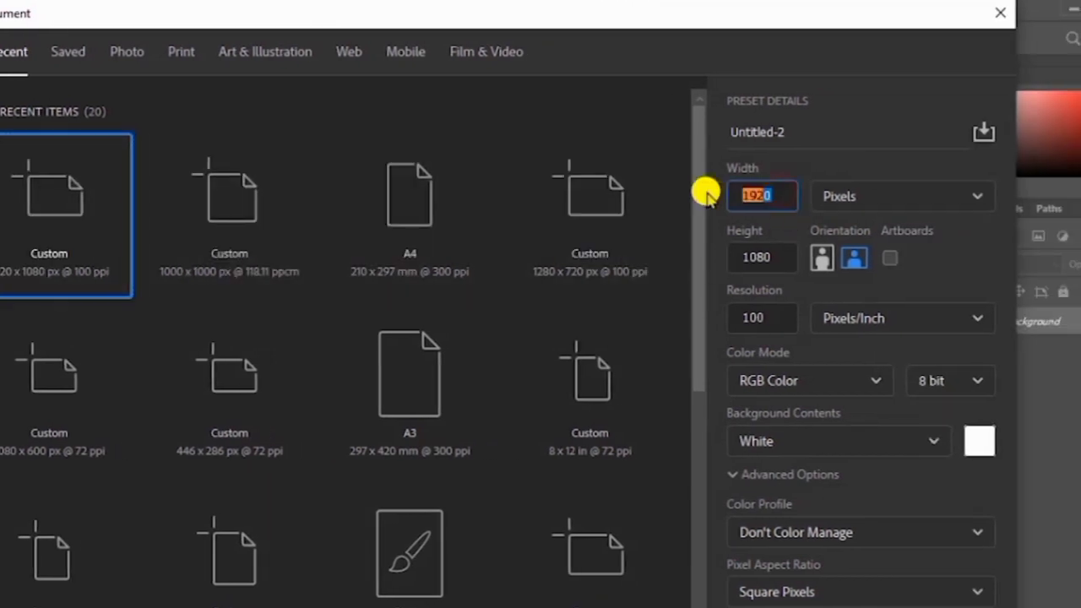
double_click(765, 253)
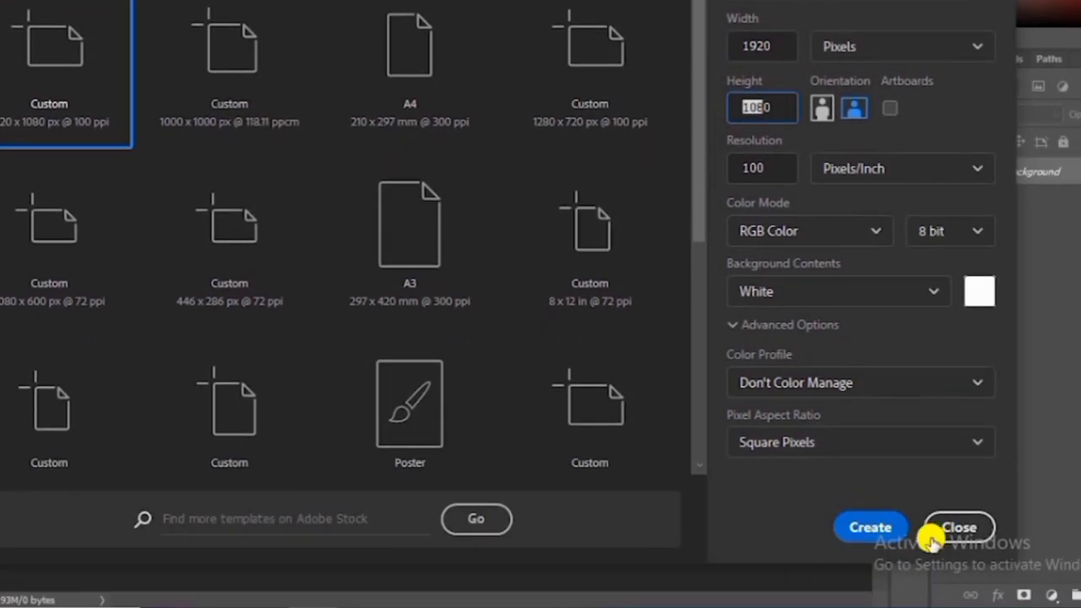
click(957, 560)
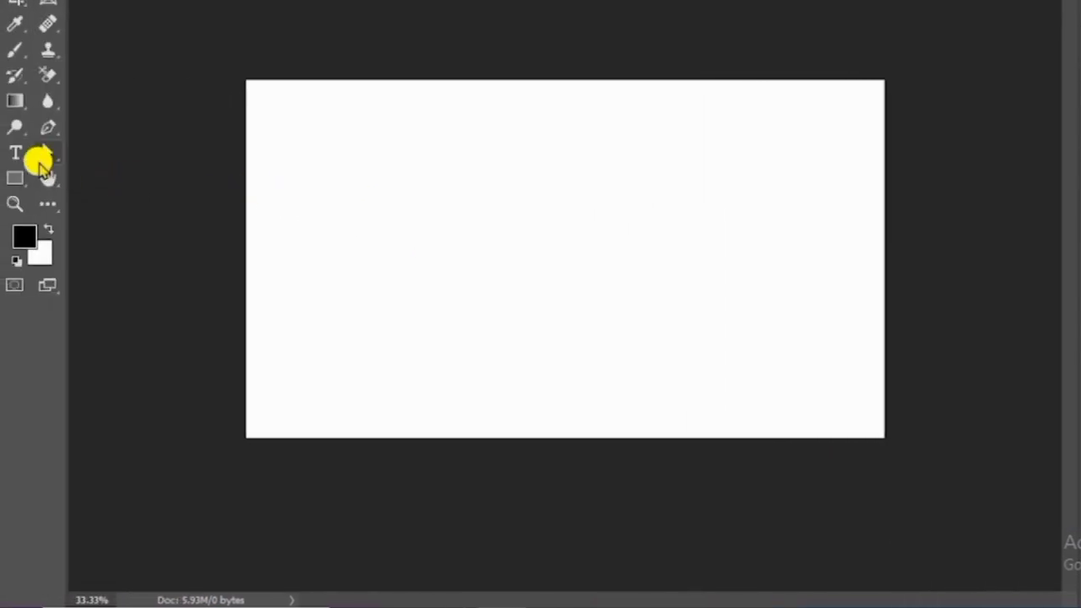
Place a text layer with the placeholder text Lorem Ipsum near the middle of the white canvas
right_click(7, 153)
click(81, 156)
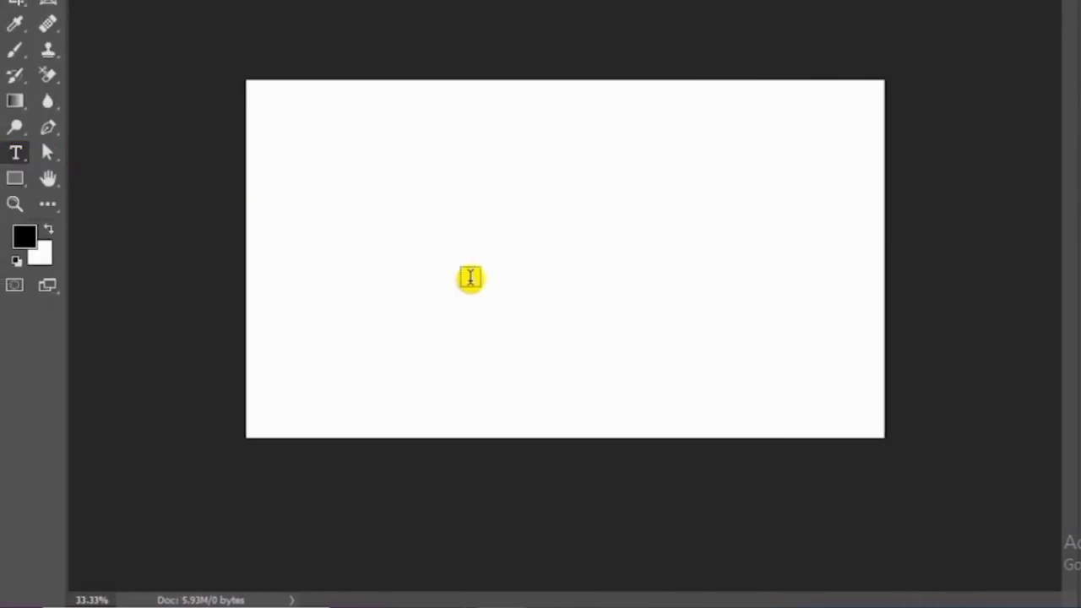
click(543, 258)
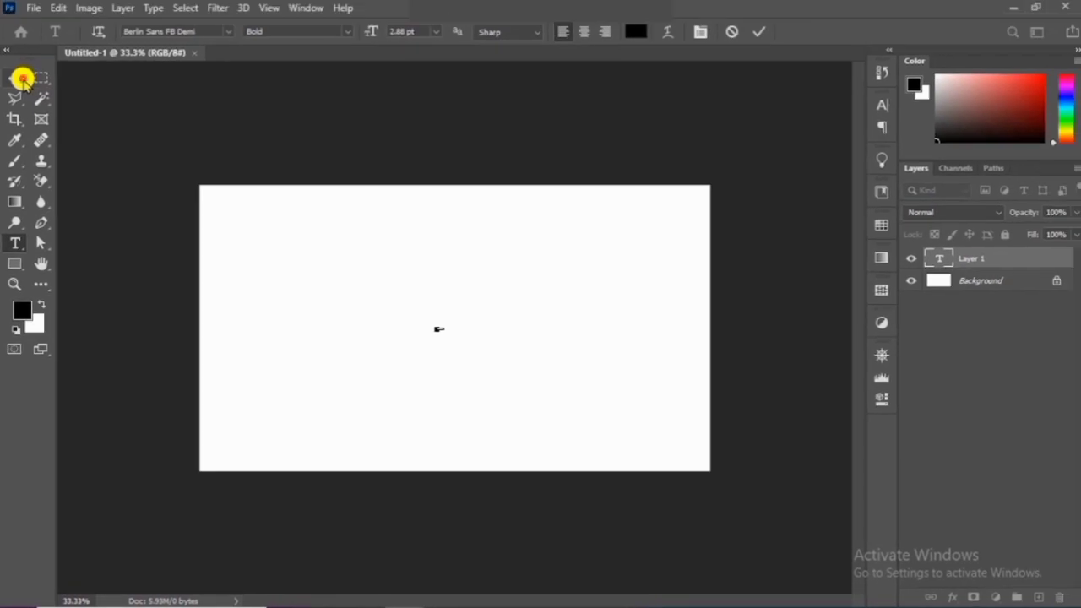
click(20, 79)
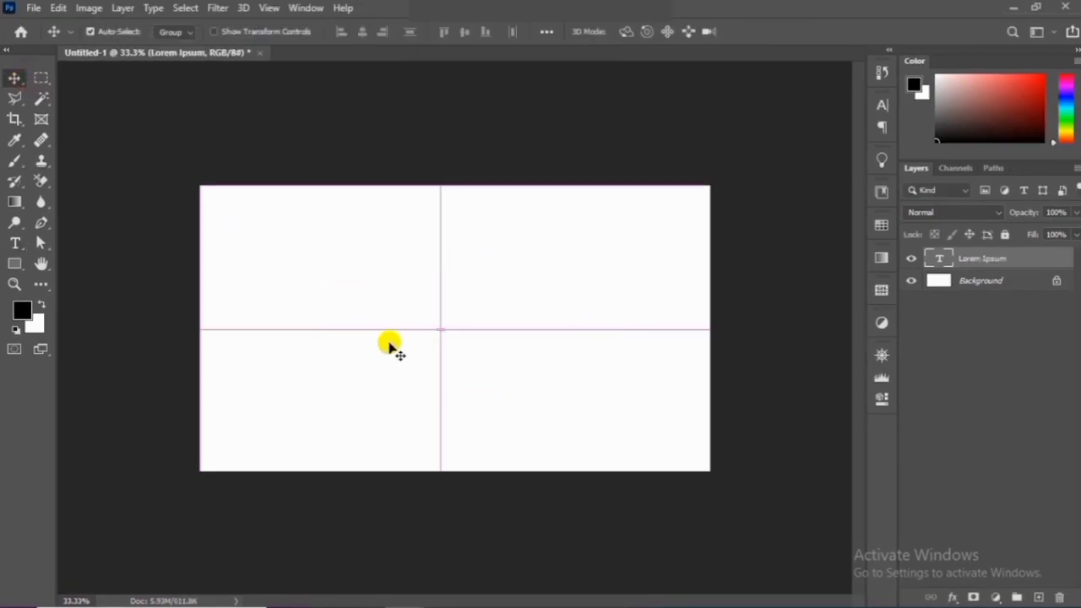
Scale the Lorem Ipsum text up to about 3234% and centre it on the canvas at X 960 px, Y 540 px
key(ctrl+t)
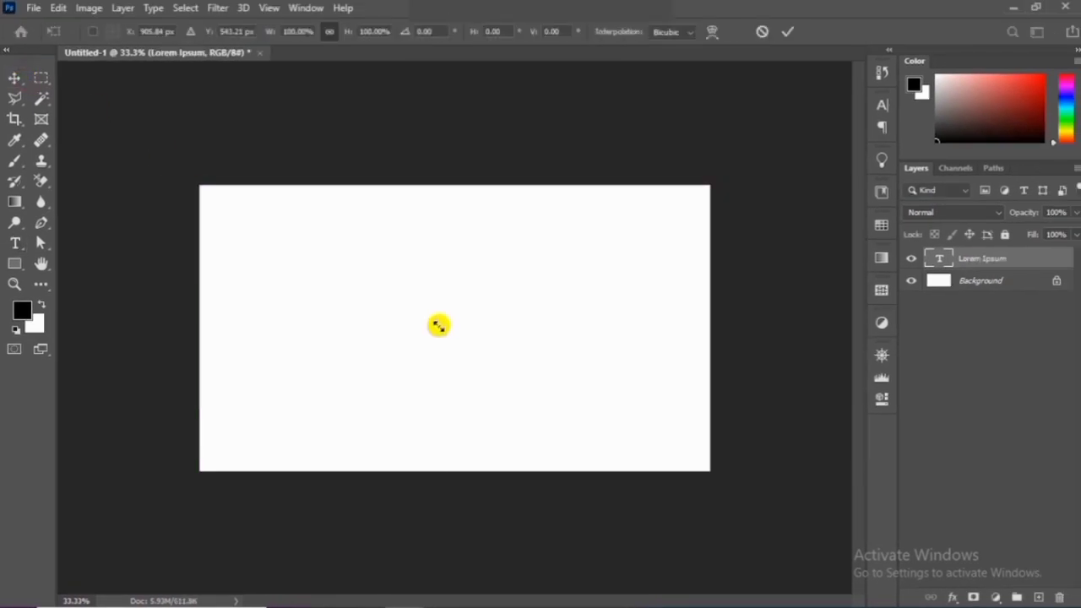
mouse_move(439, 325)
mouse_down()
mouse_move(272, 194)
mouse_move(323, 312)
mouse_move(445, 330)
mouse_up()
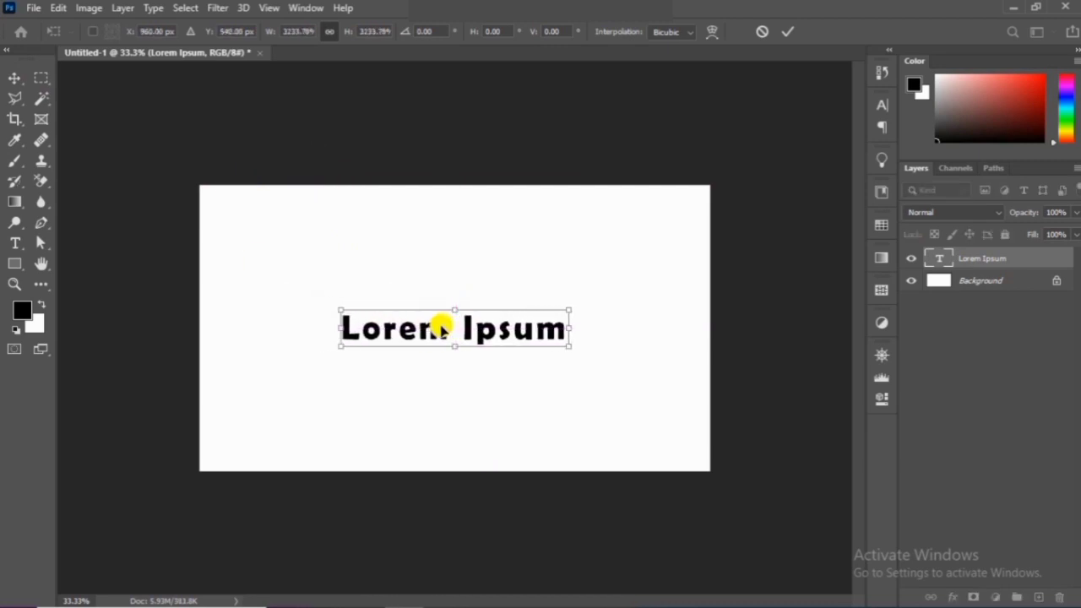
key(Return)
Replace the placeholder text with INK BLEED
double_click(439, 328)
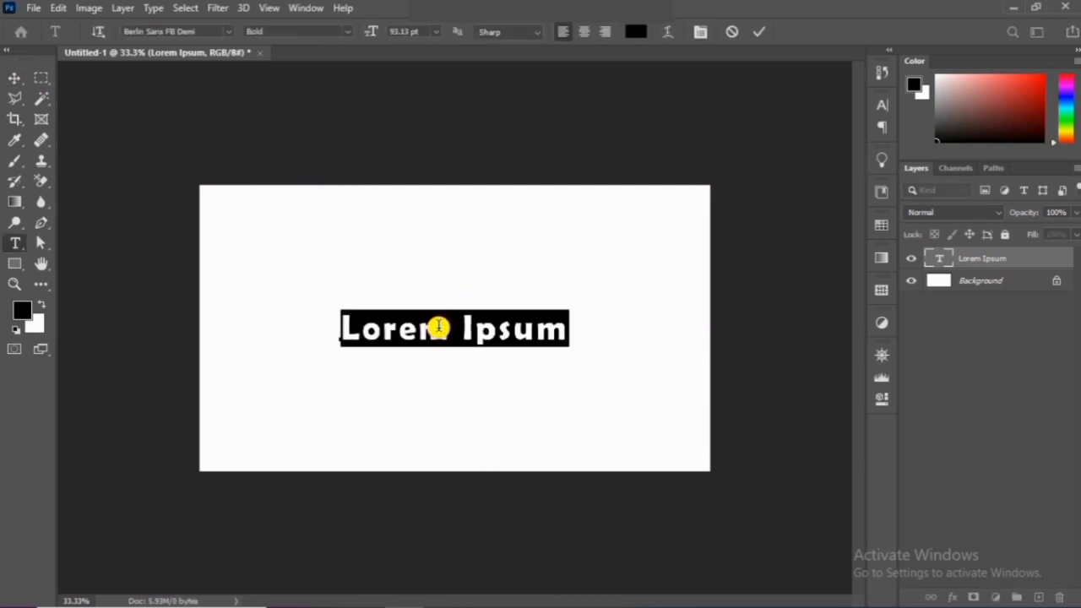
text(J)
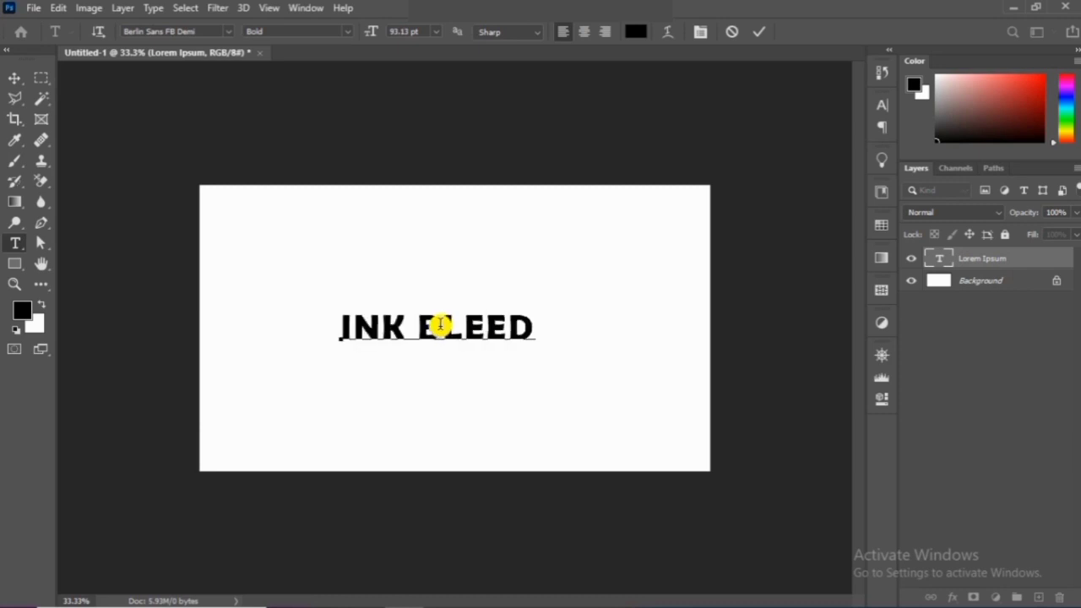
click(17, 76)
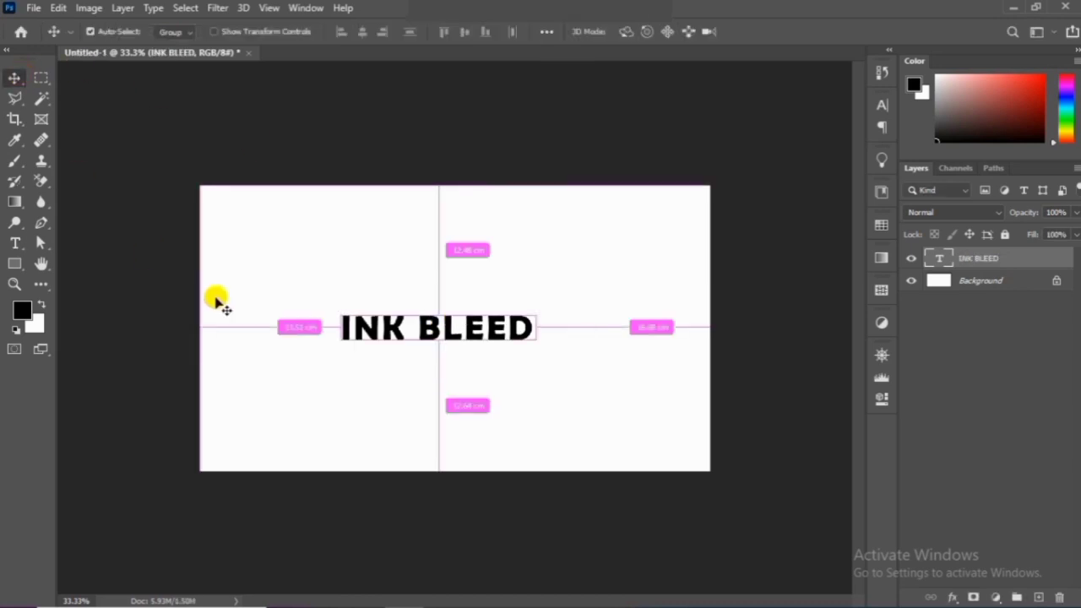
Enlarge the INK BLEED text to span most of the canvas width and centre it on the canvas
key(ctrl+t)
drag(436, 303, 459, 263)
mouse_move(462, 319)
mouse_down()
mouse_move(471, 327)
mouse_move(450, 333)
mouse_up()
key(Return)
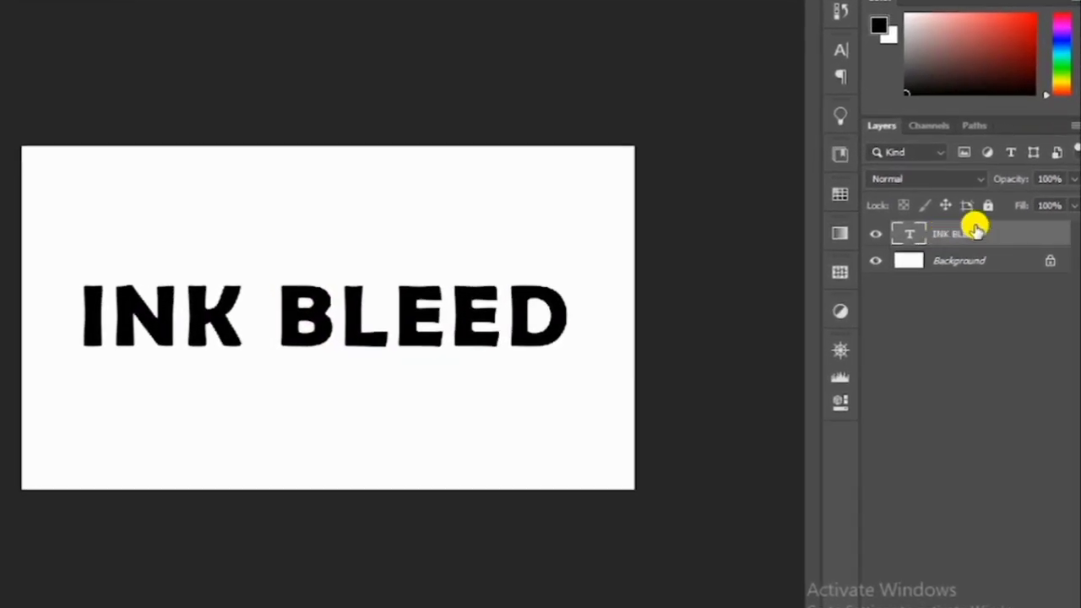
Convert the INK BLEED text layer to a smart object and apply a Gaussian Blur with a 2.7-pixel radius
right_click(991, 254)
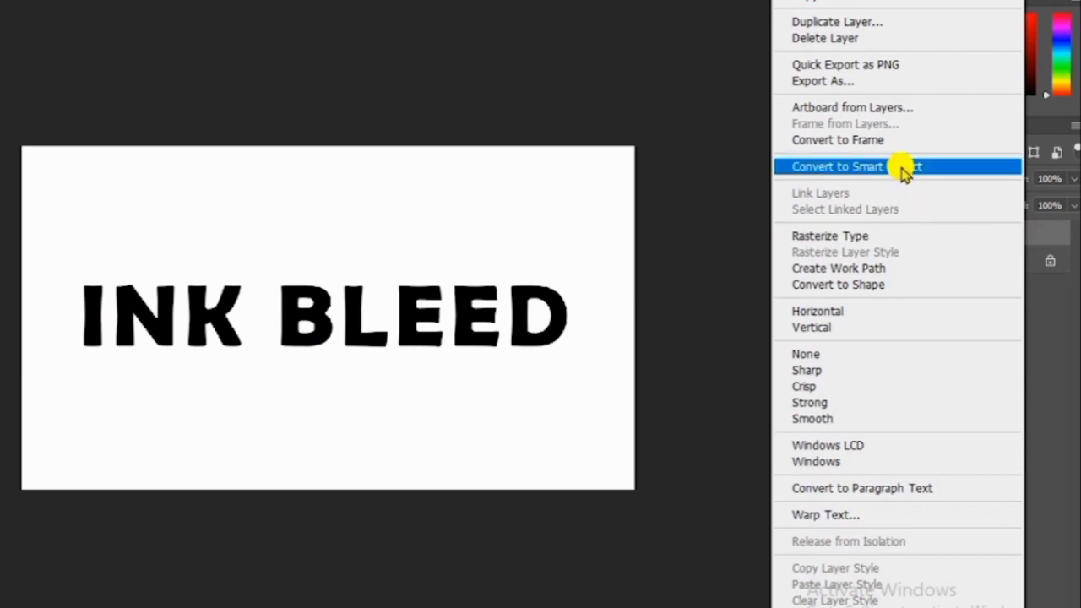
click(900, 168)
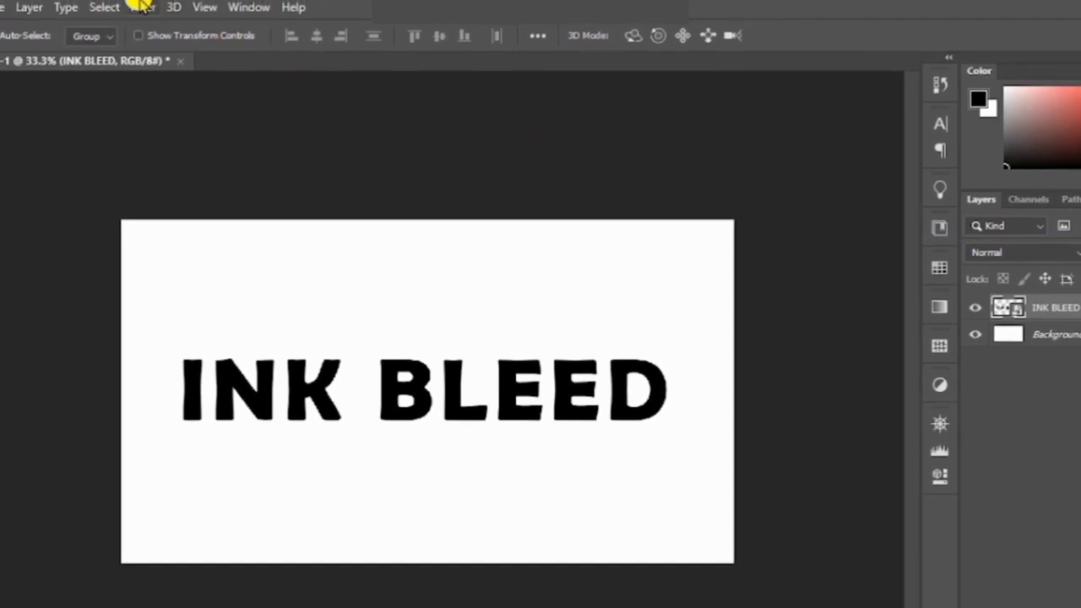
click(141, 6)
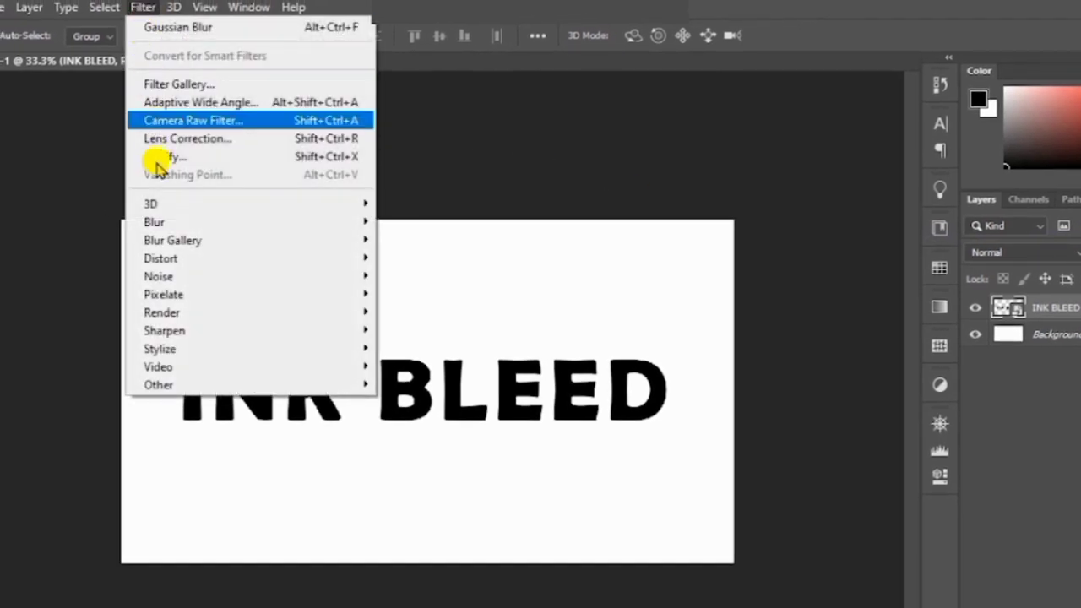
mouse_move(171, 221)
click(448, 293)
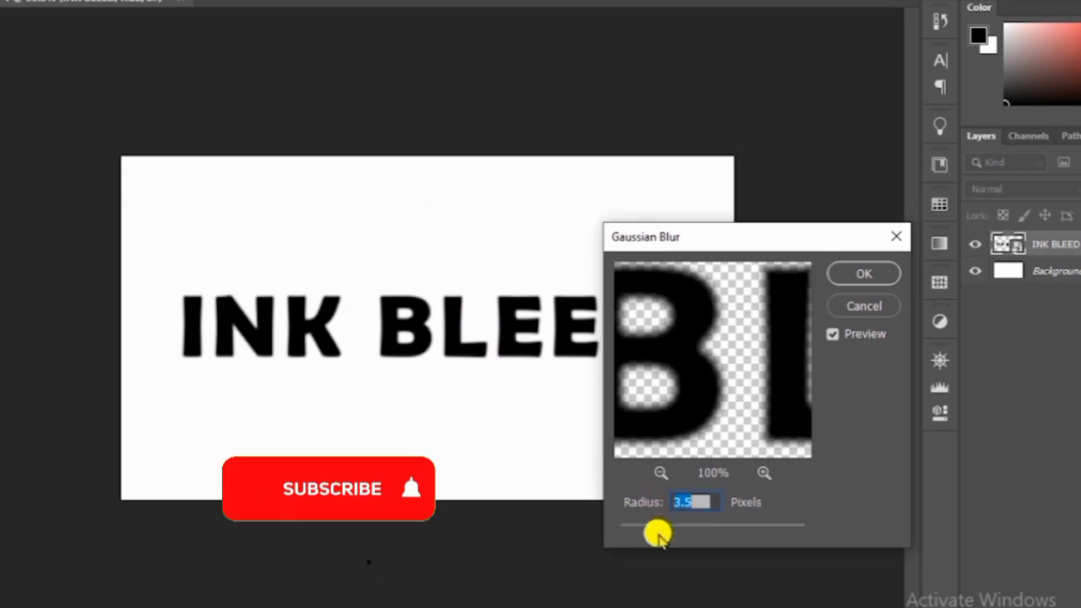
drag(658, 533, 645, 553)
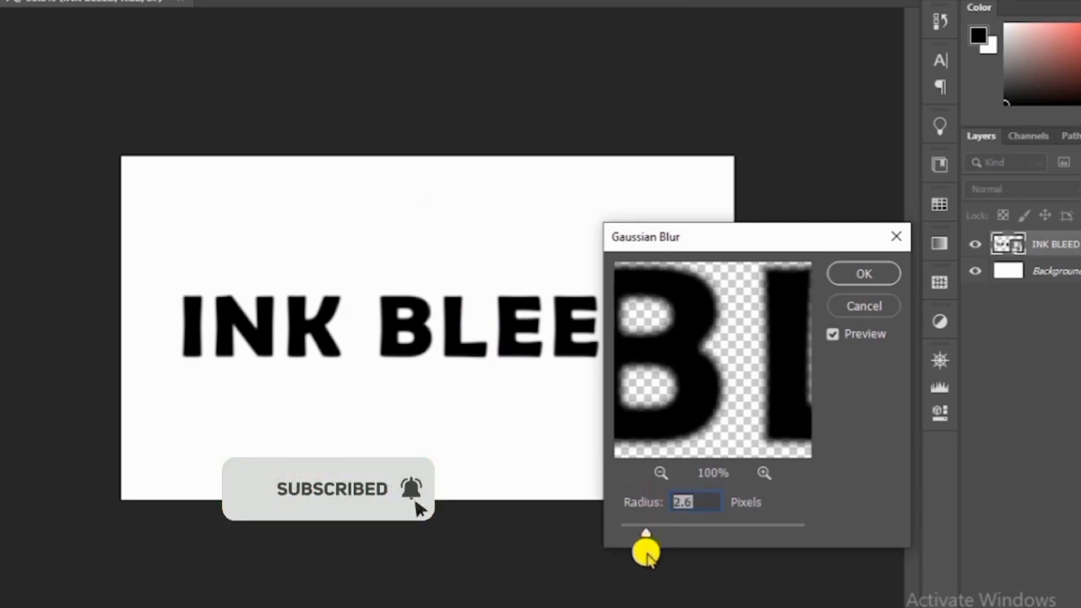
double_click(699, 500)
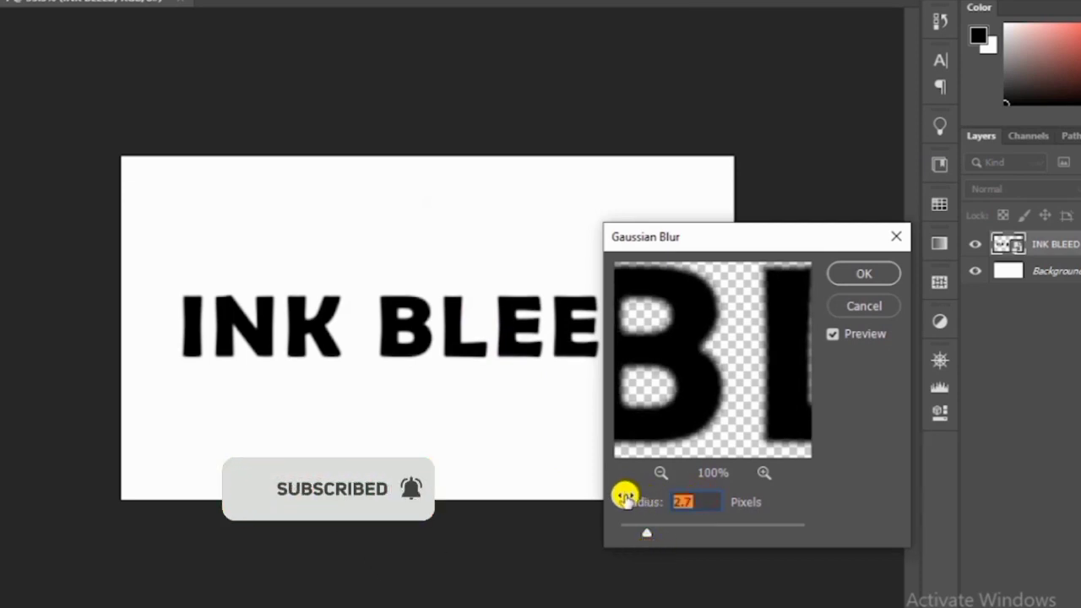
click(881, 274)
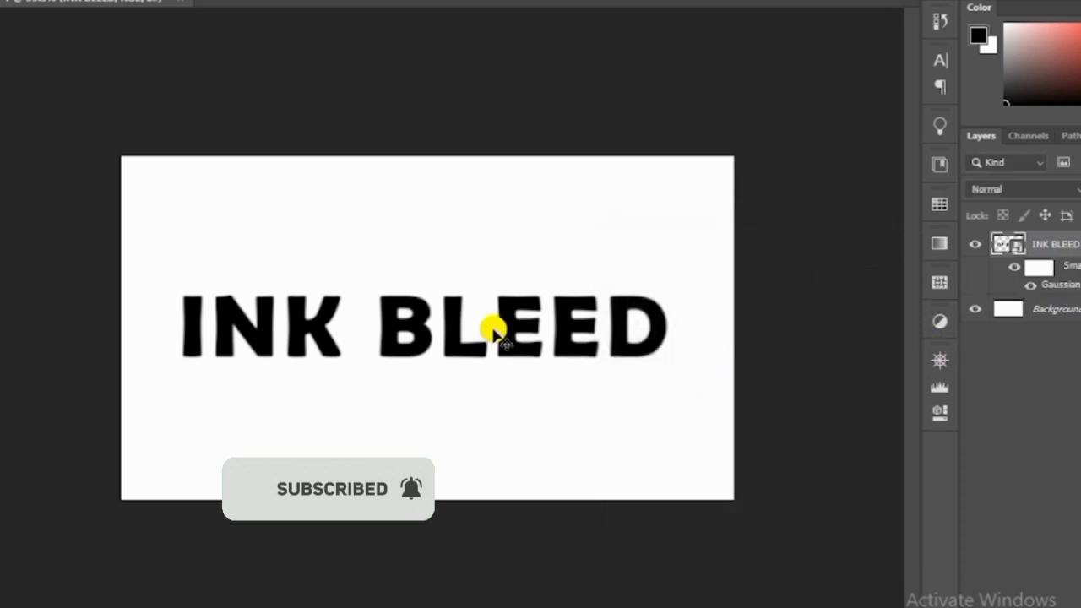
Apply a Motion Blur to the INK BLEED smart object with an angle of 0° and a distance of 8 pixels
click(137, 8)
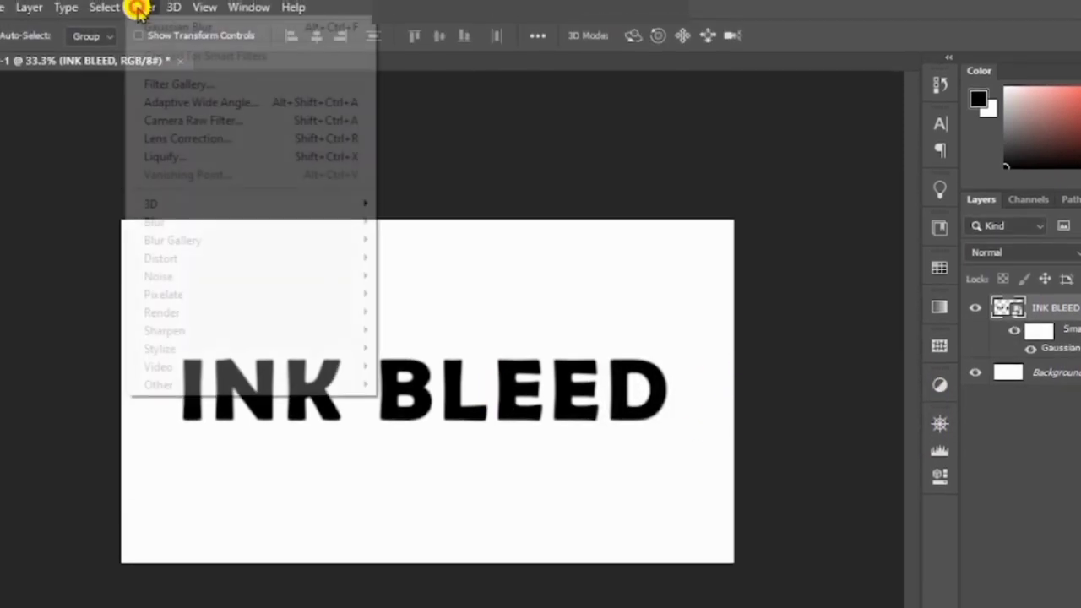
mouse_move(205, 224)
click(446, 331)
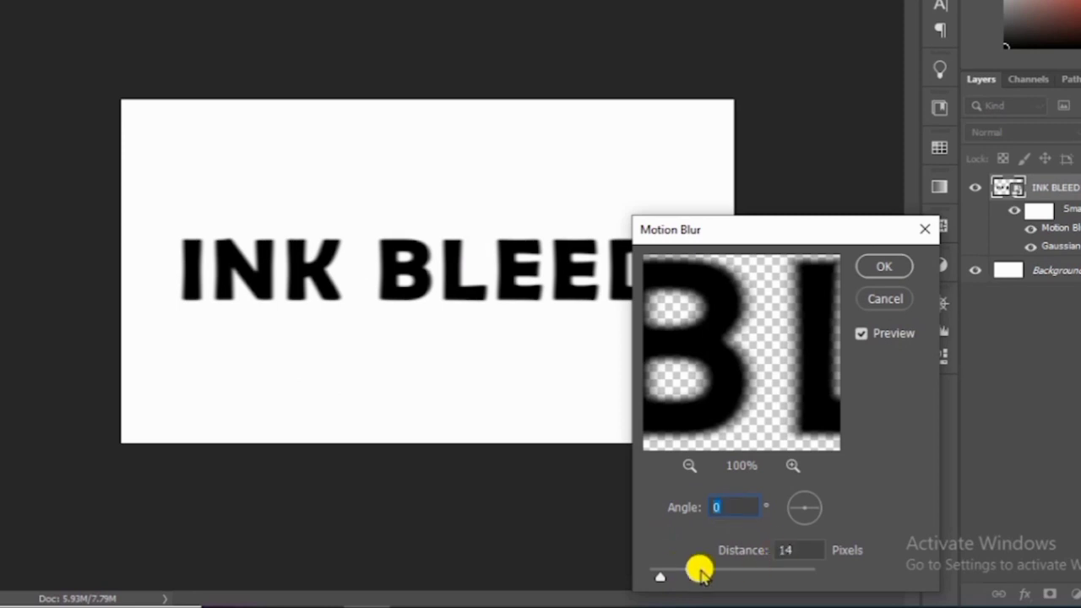
mouse_move(659, 574)
mouse_down()
mouse_move(719, 576)
mouse_move(657, 575)
mouse_up()
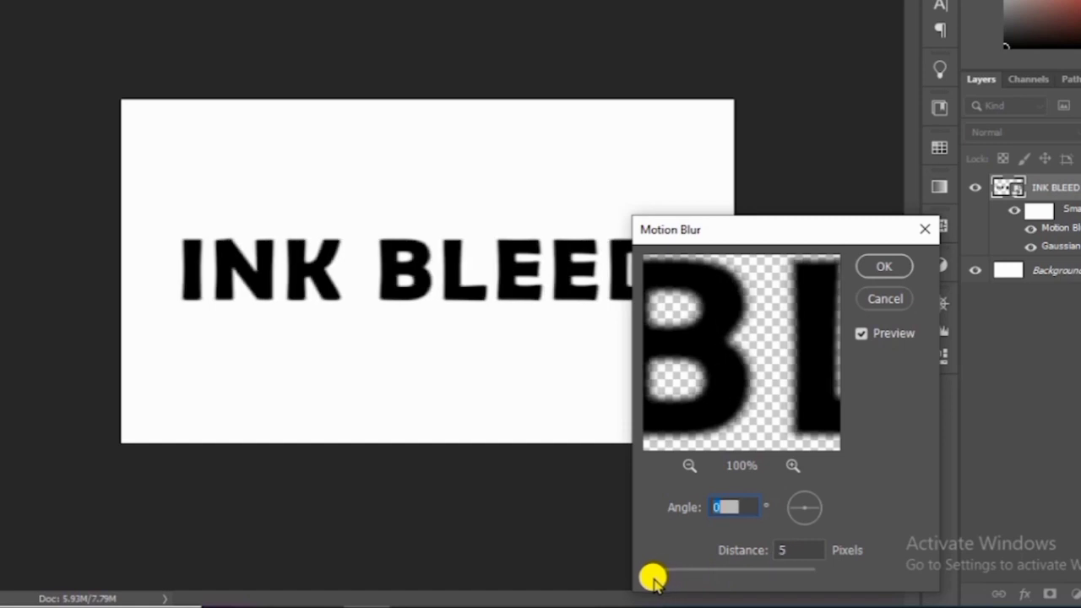
drag(657, 584, 656, 584)
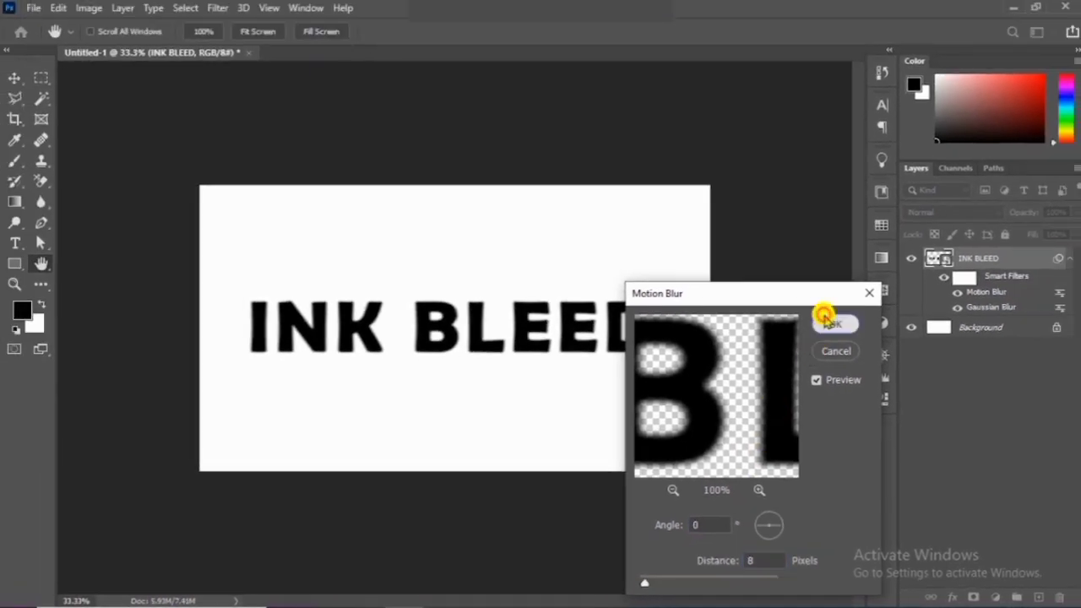
click(831, 324)
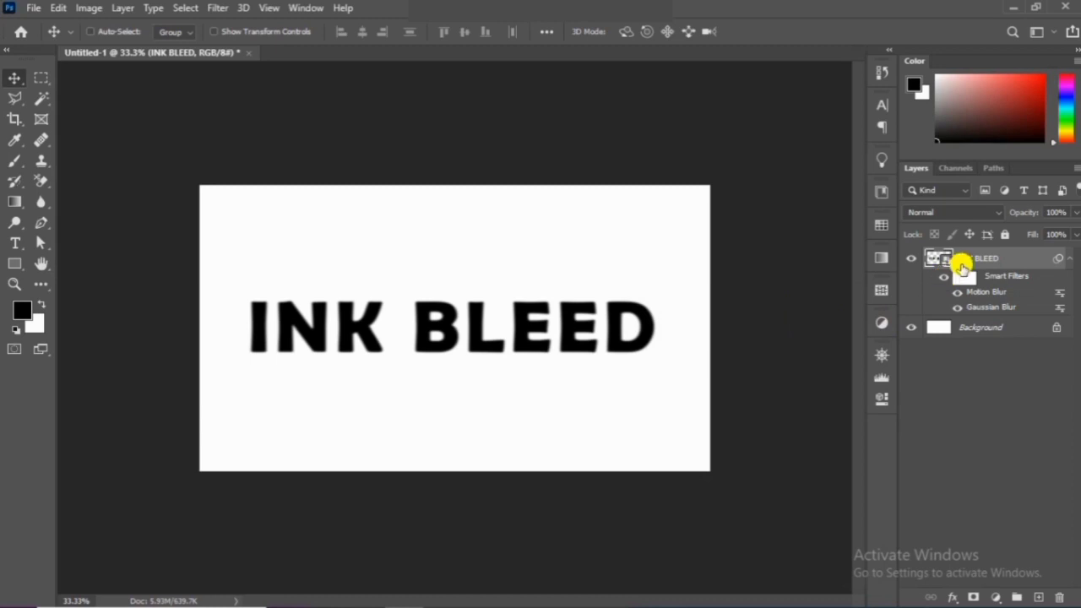
Add a Threshold adjustment layer above the text, set its level to 216, and compare the text without and with it
click(881, 323)
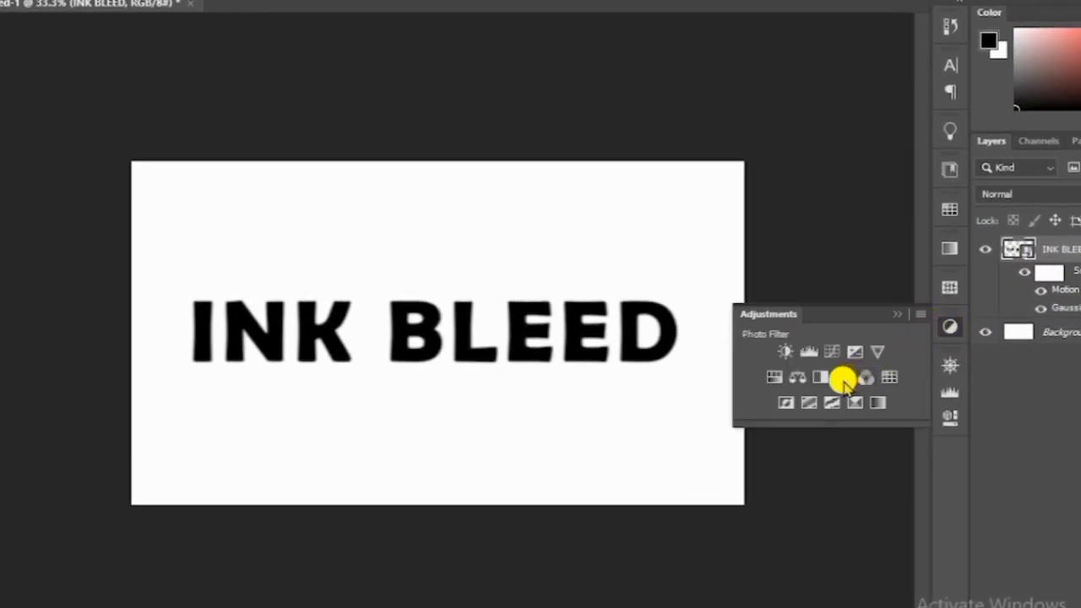
click(830, 402)
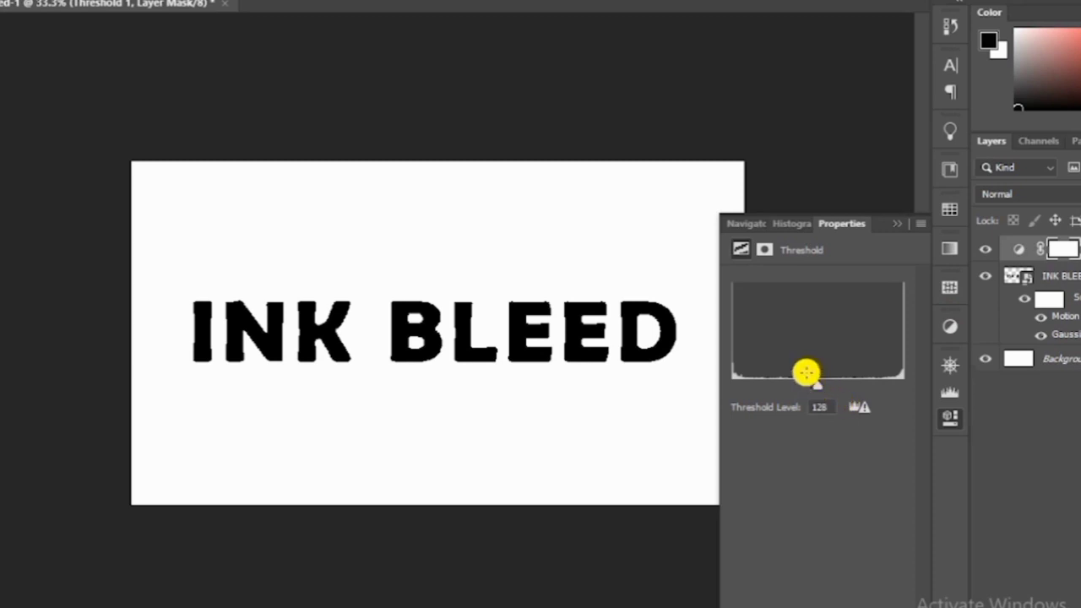
drag(815, 386, 825, 391)
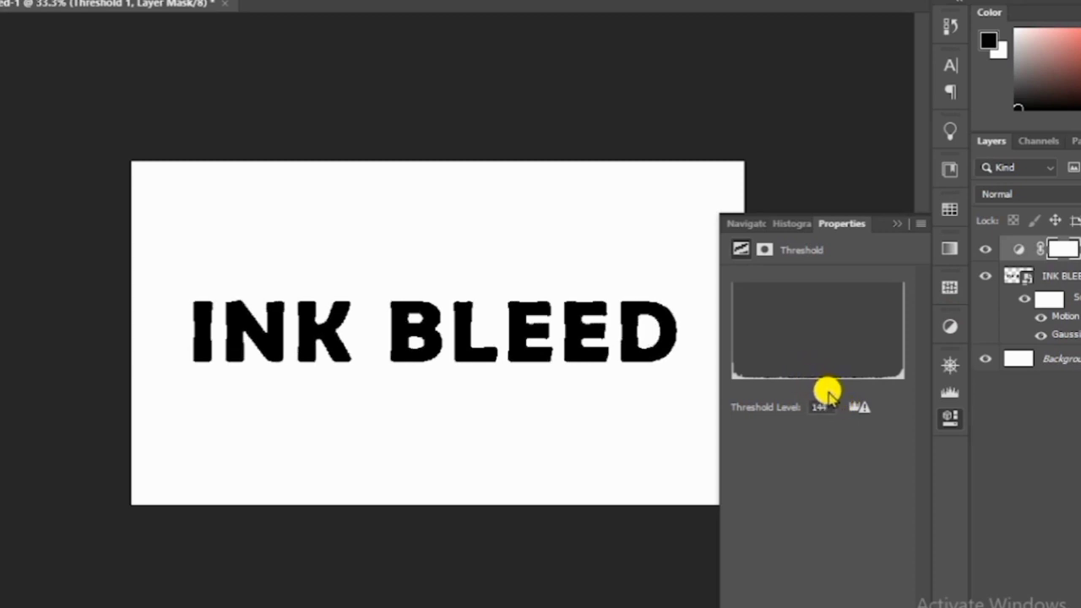
drag(830, 397, 858, 410)
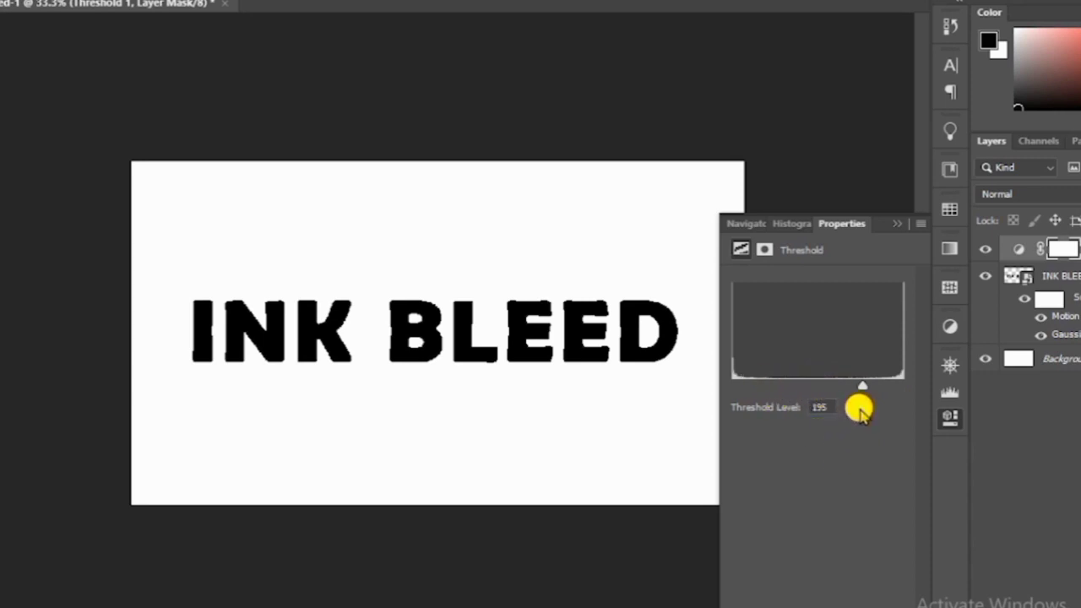
drag(857, 391, 868, 394)
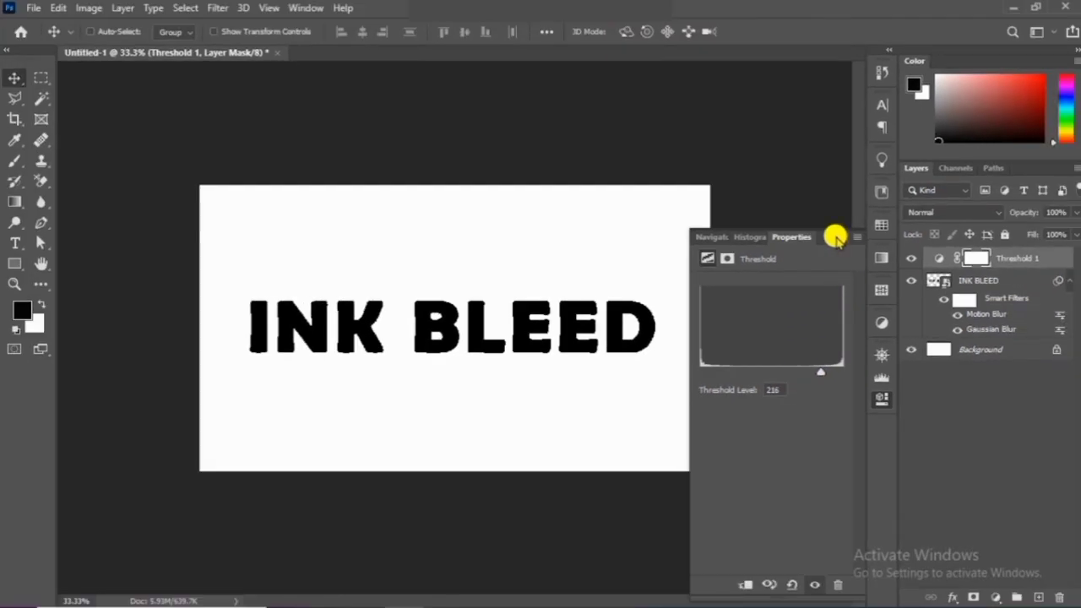
click(835, 236)
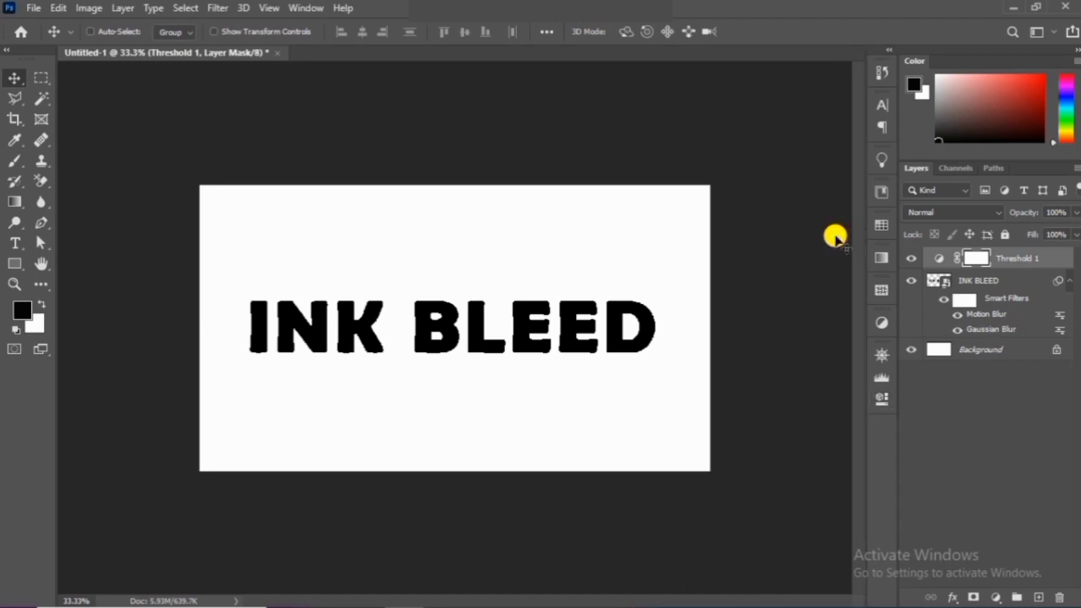
click(912, 259)
click(912, 259)
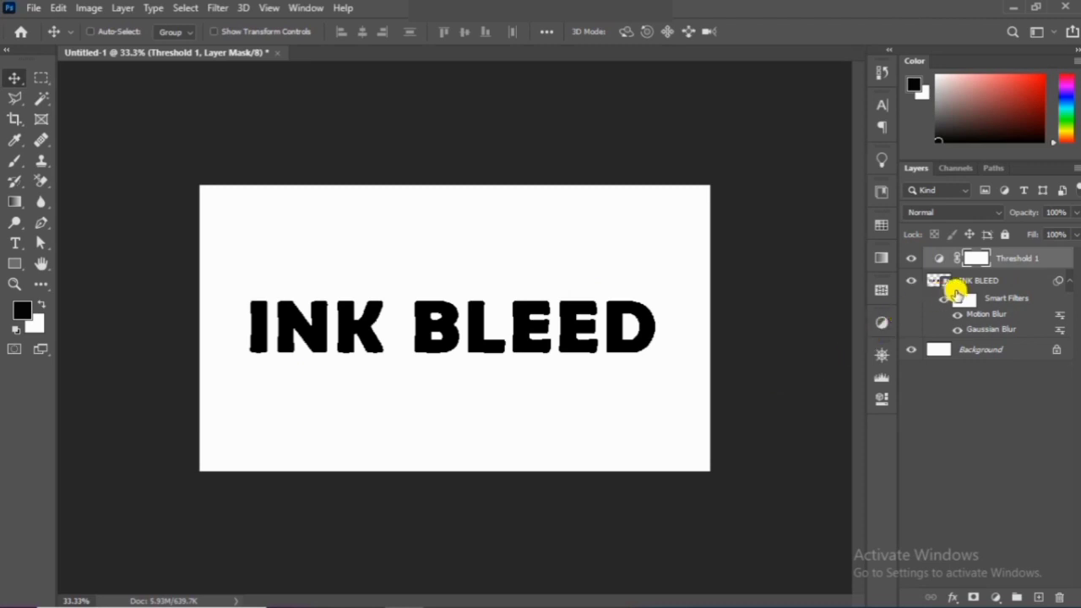
Apply a Ripple distortion to the INK BLEED smart object with an amount of 151% and size Small
click(985, 281)
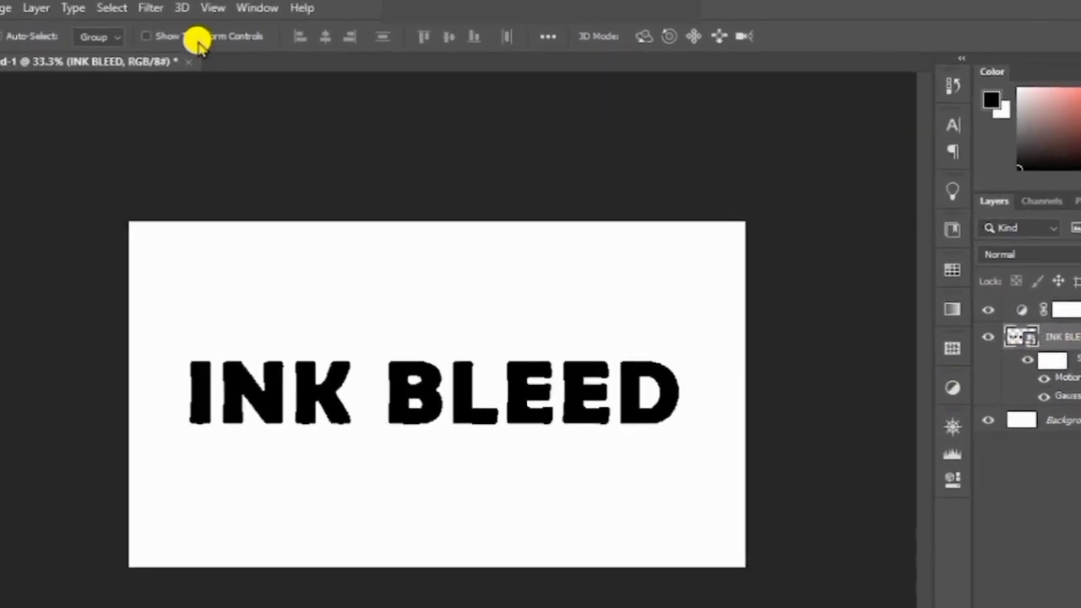
click(221, 8)
mouse_move(212, 267)
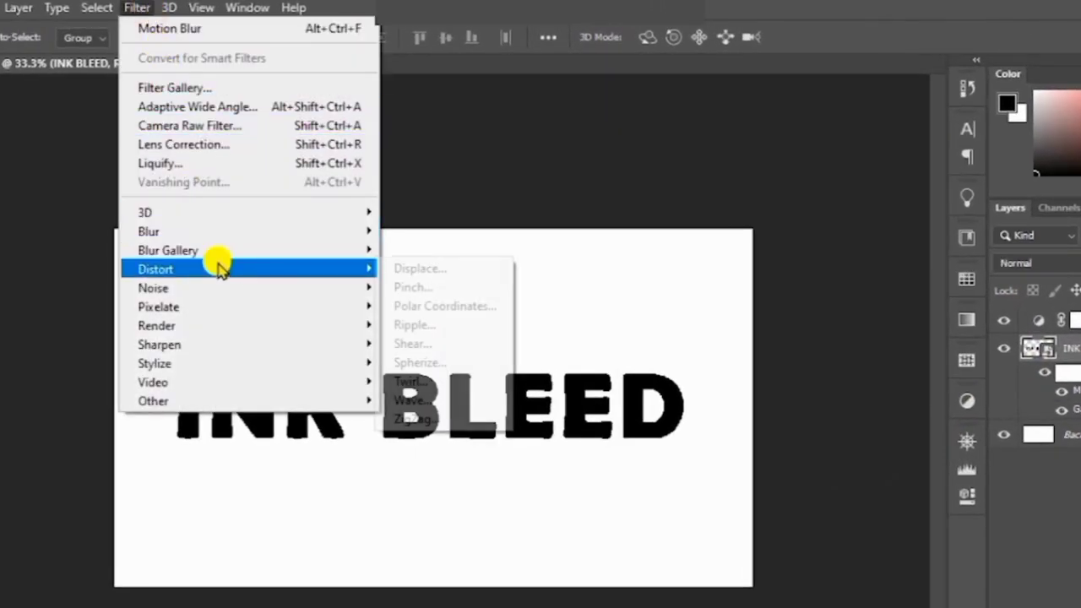
click(444, 326)
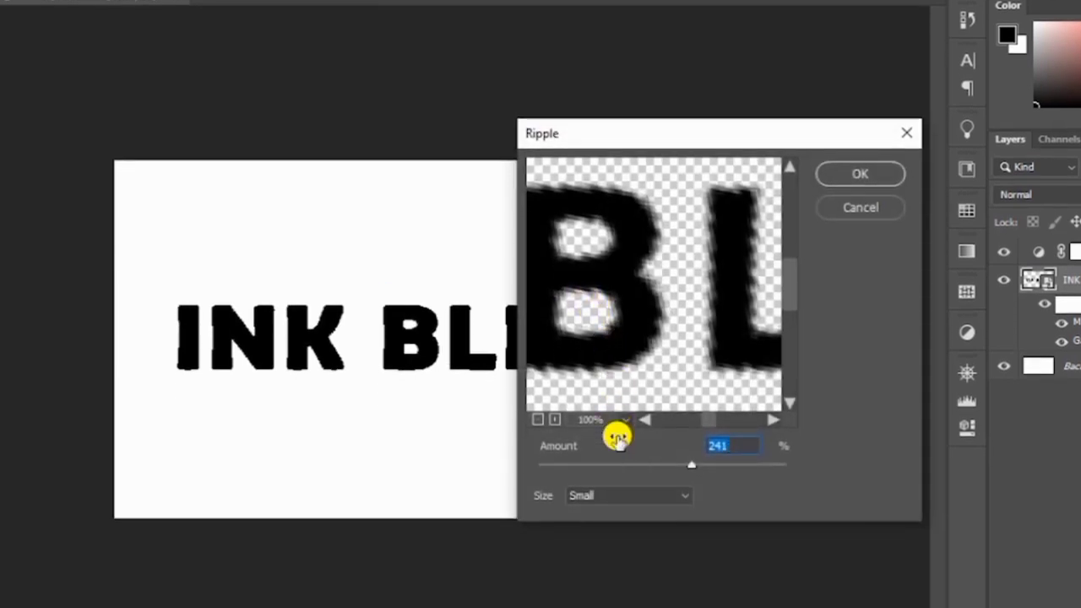
mouse_move(697, 470)
mouse_down()
mouse_move(664, 478)
mouse_move(679, 478)
mouse_up()
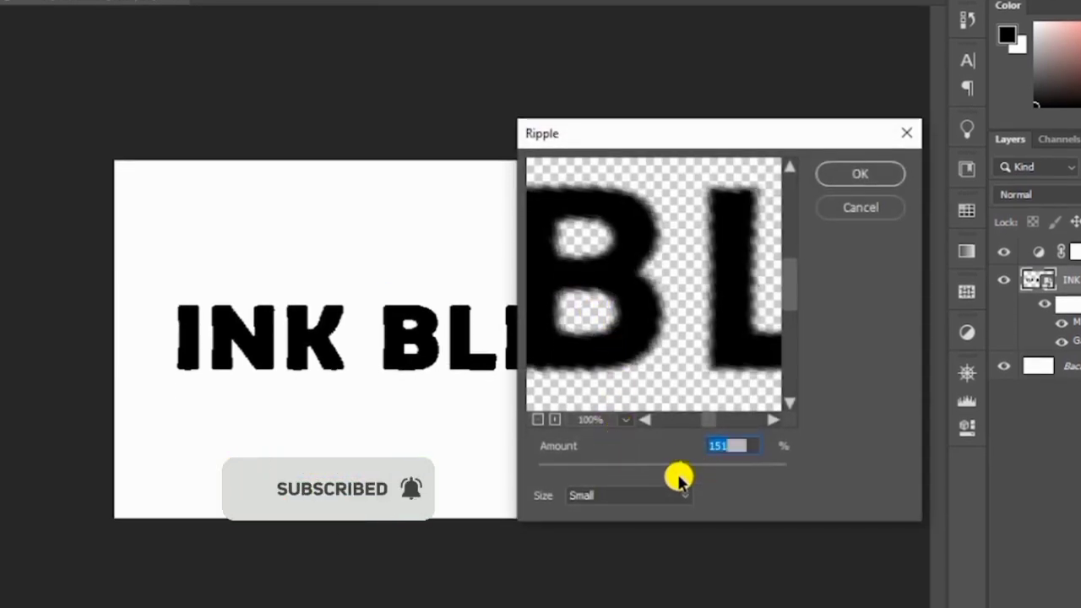
click(683, 497)
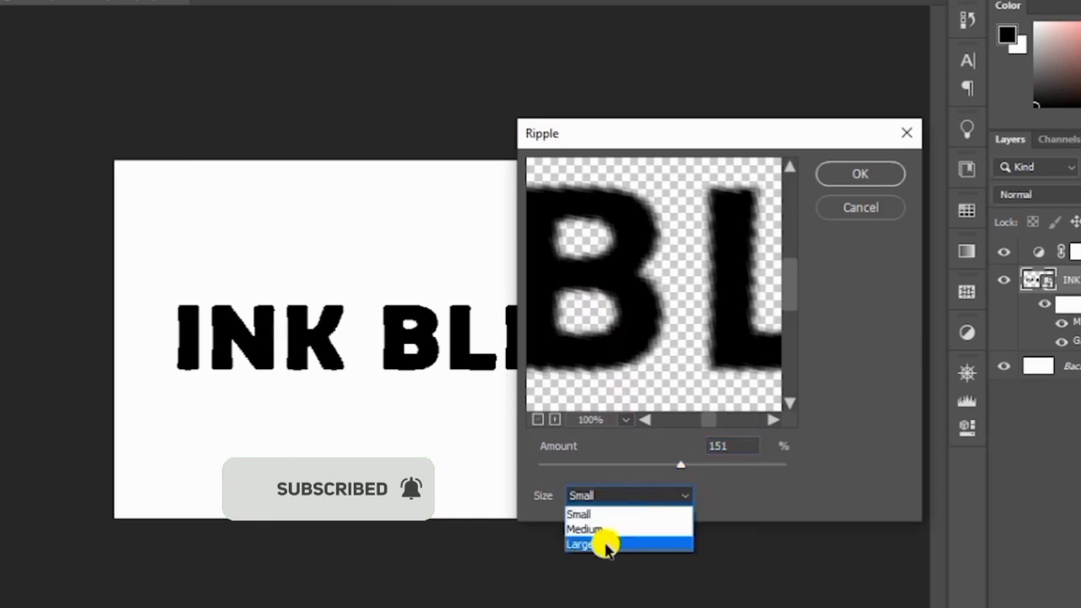
click(614, 512)
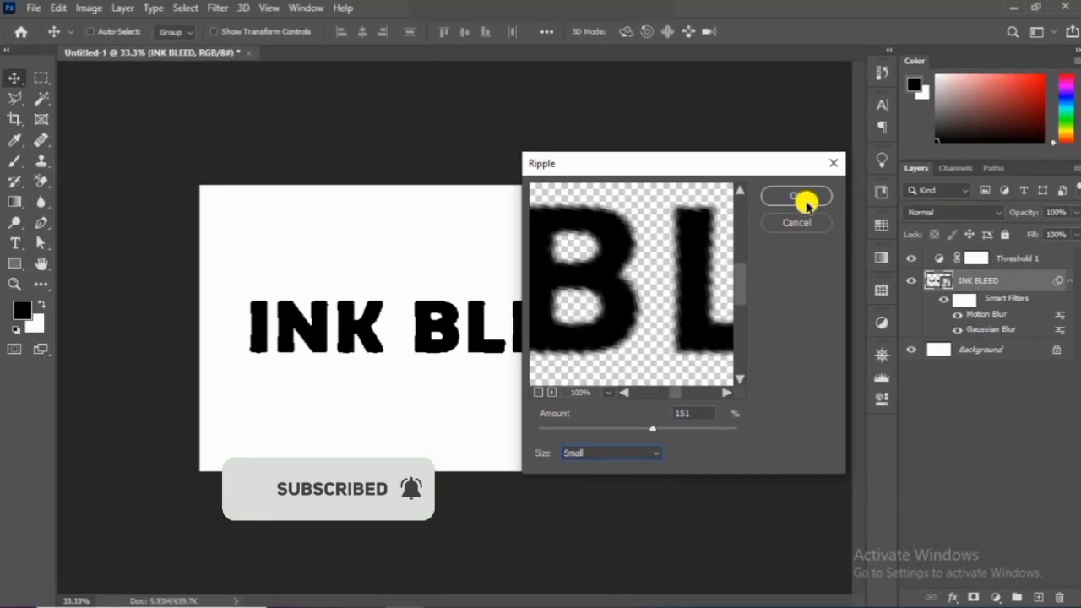
click(860, 173)
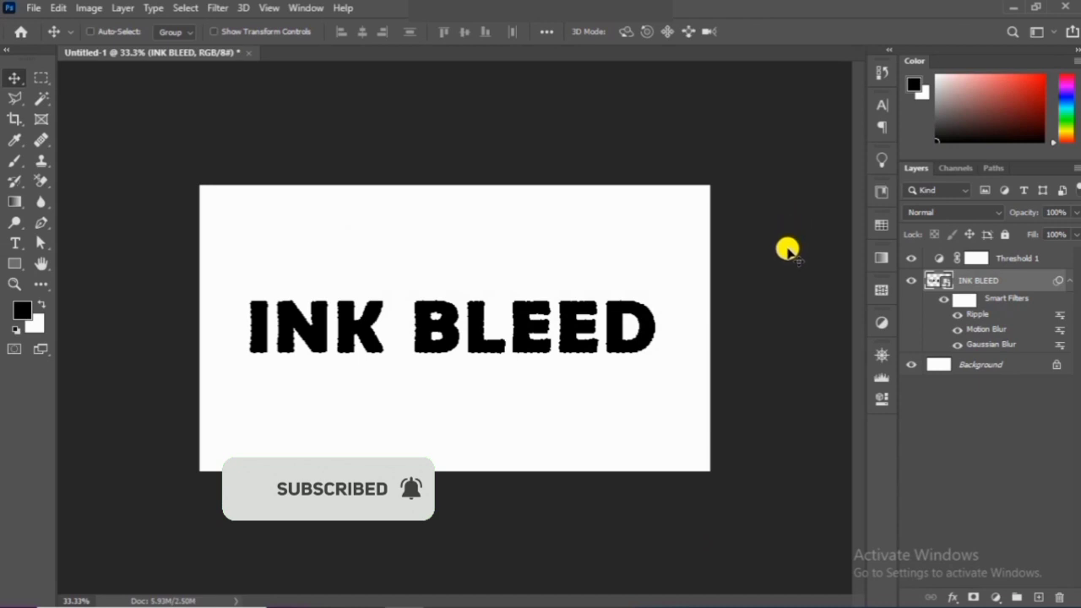
Apply a Grain texture from the Filter Gallery to the INK BLEED smart object with intensity 3, contrast 40 and grain type Soft
click(219, 9)
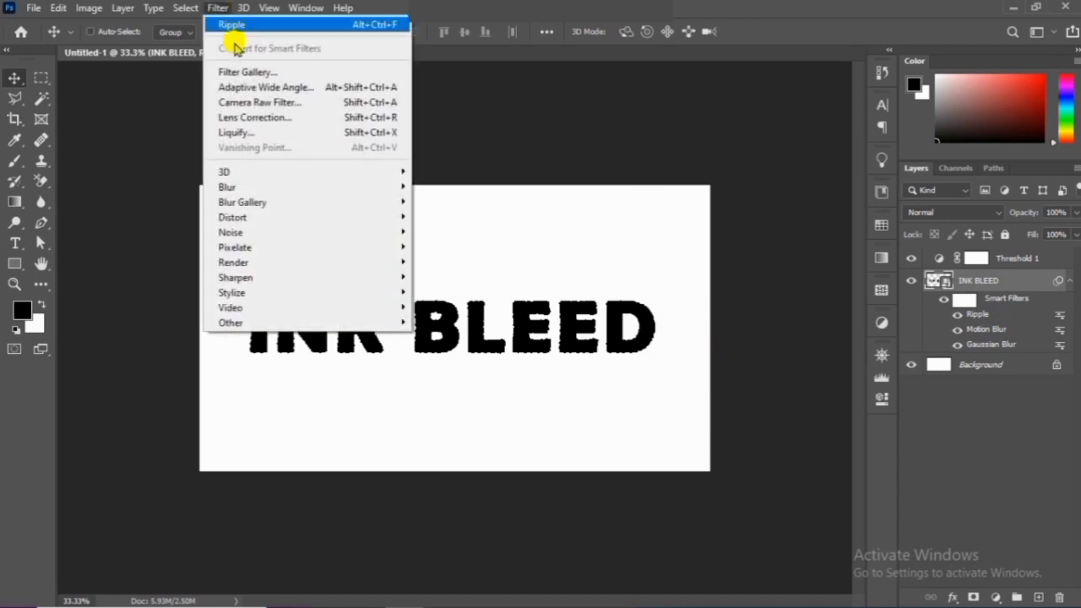
click(288, 71)
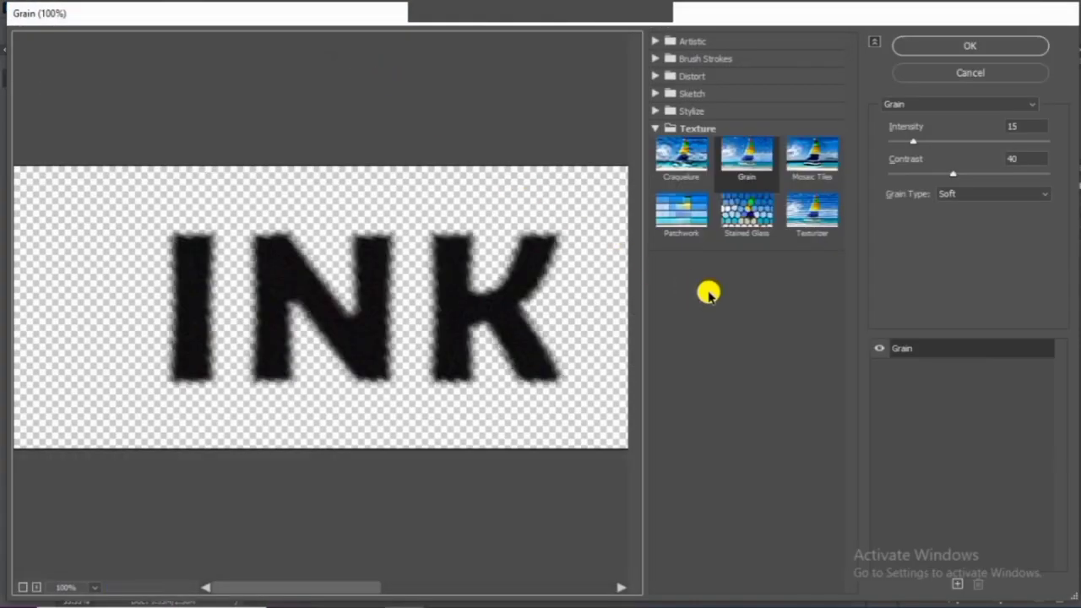
click(816, 213)
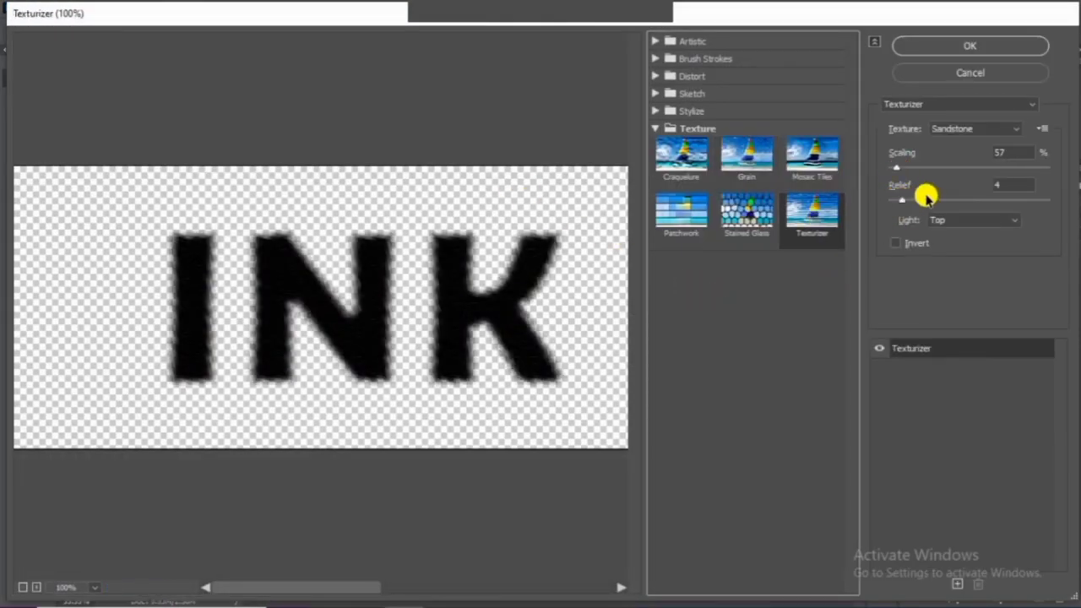
click(756, 156)
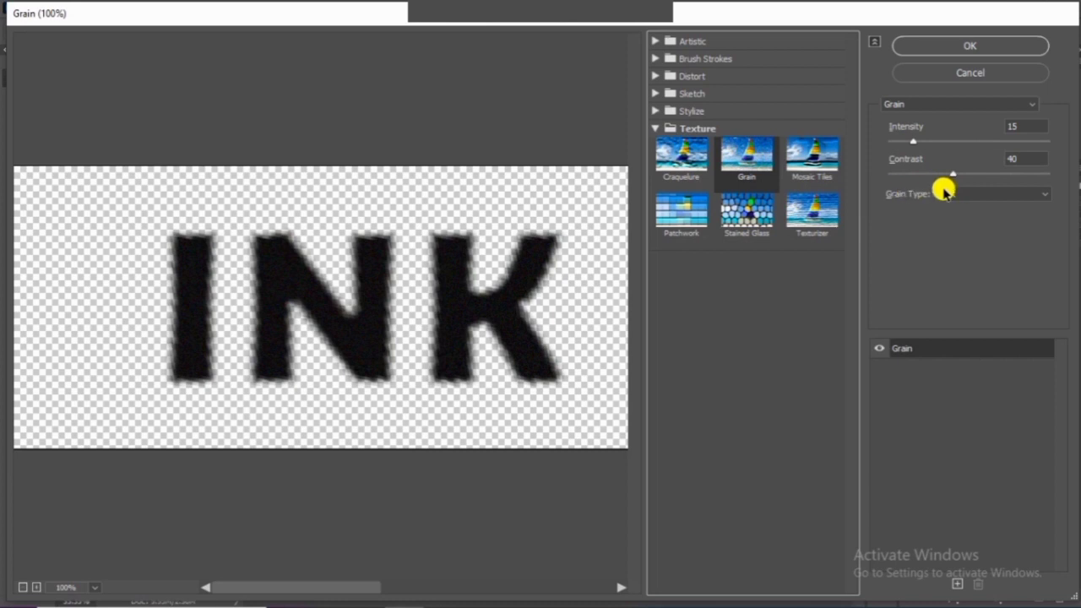
mouse_move(913, 141)
mouse_down()
mouse_move(867, 160)
mouse_move(896, 164)
mouse_move(893, 150)
mouse_up()
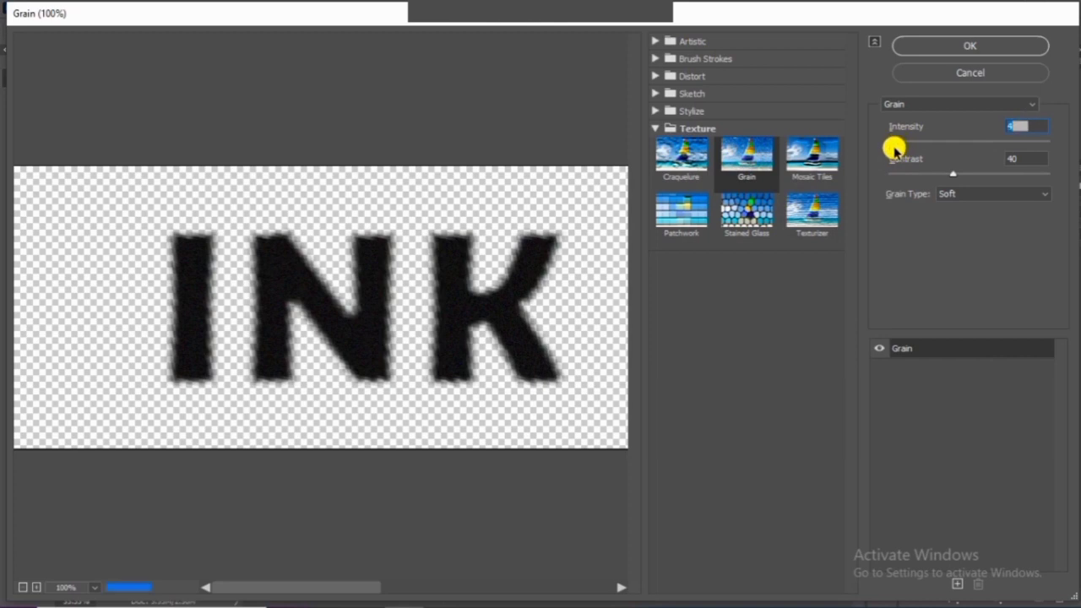
click(980, 46)
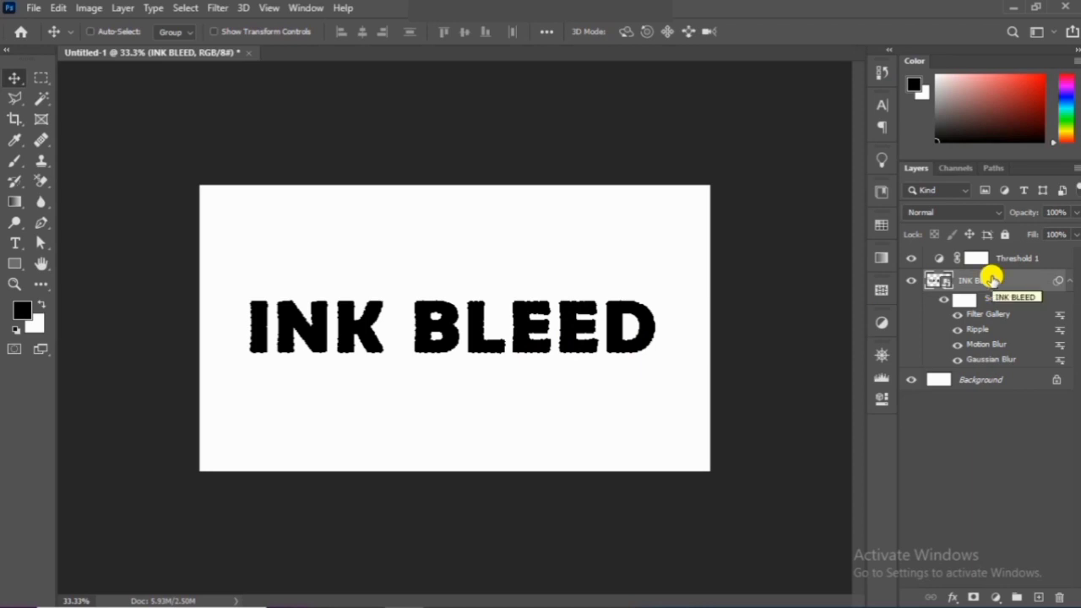
Stamp all visible layers into a new layer and copy its black lettering to a separate layer using Color Range with fuzziness 200
key(ctrl+shift+alt+e)
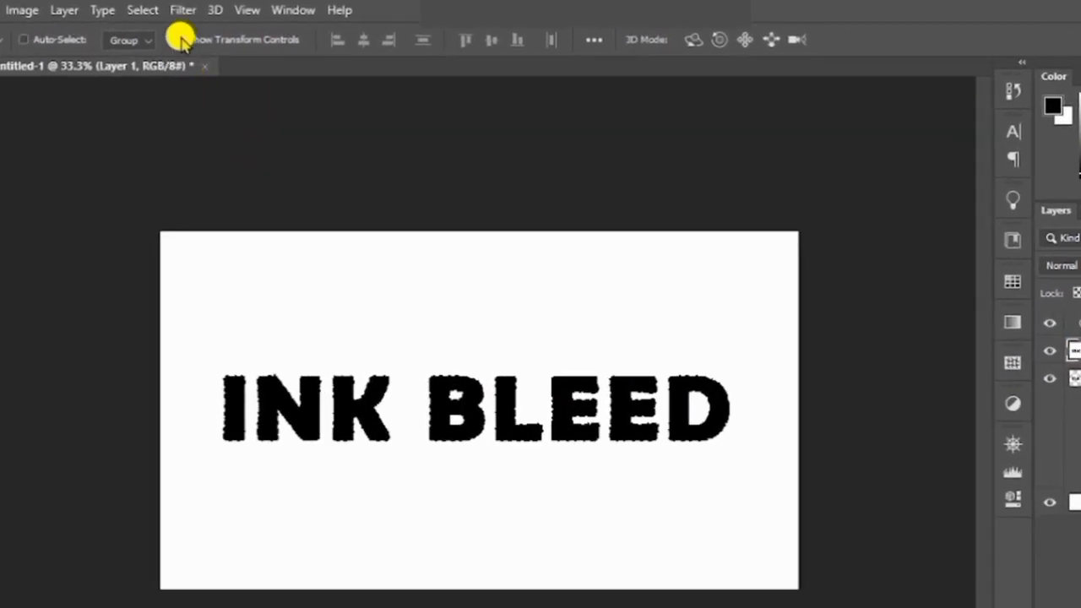
click(145, 9)
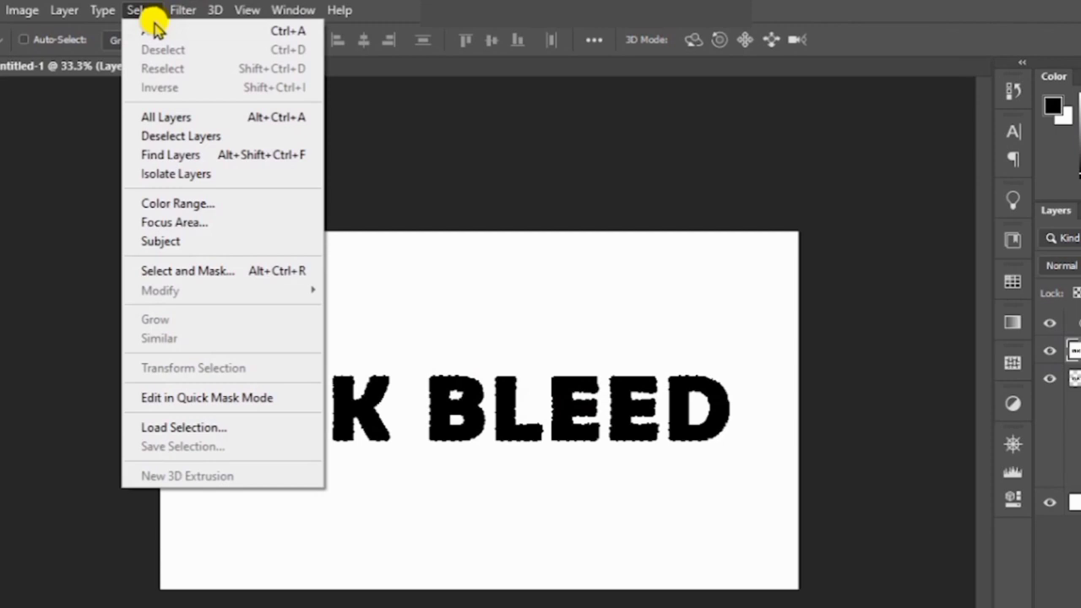
click(154, 204)
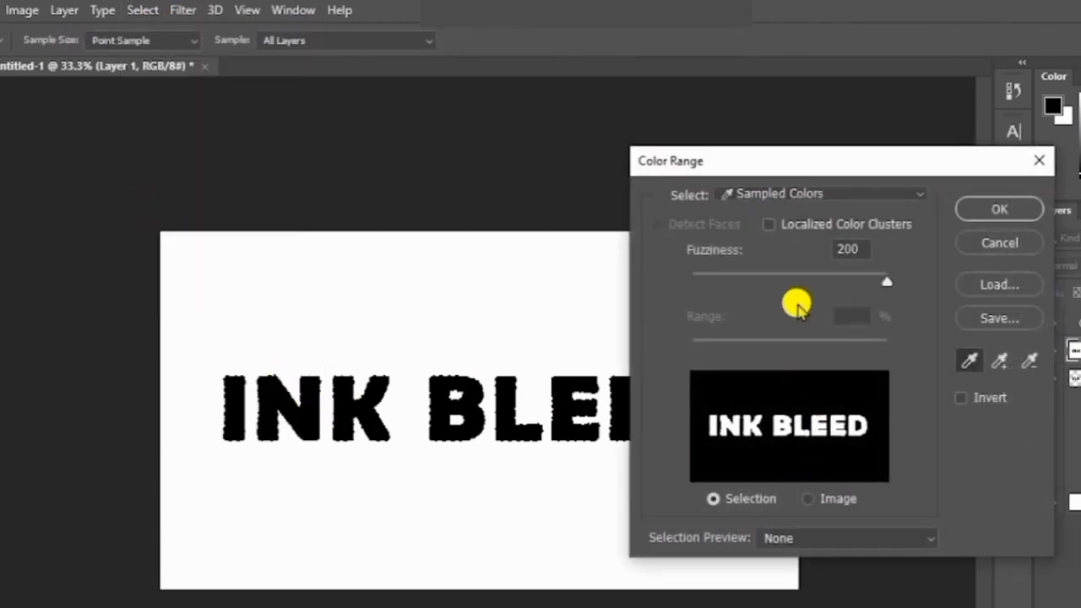
click(887, 281)
click(996, 208)
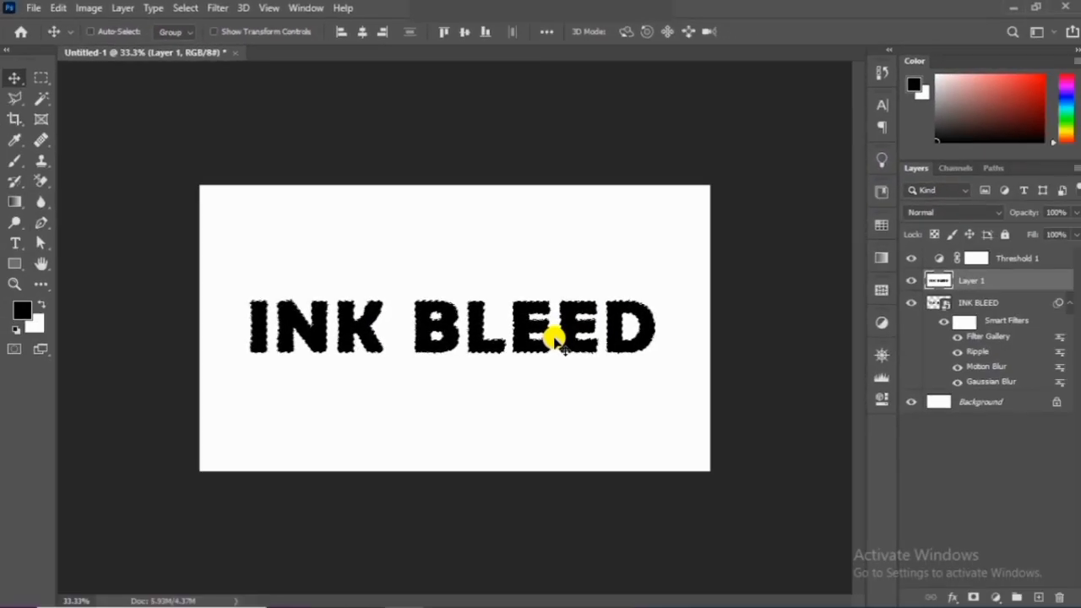
key(ctrl+j)
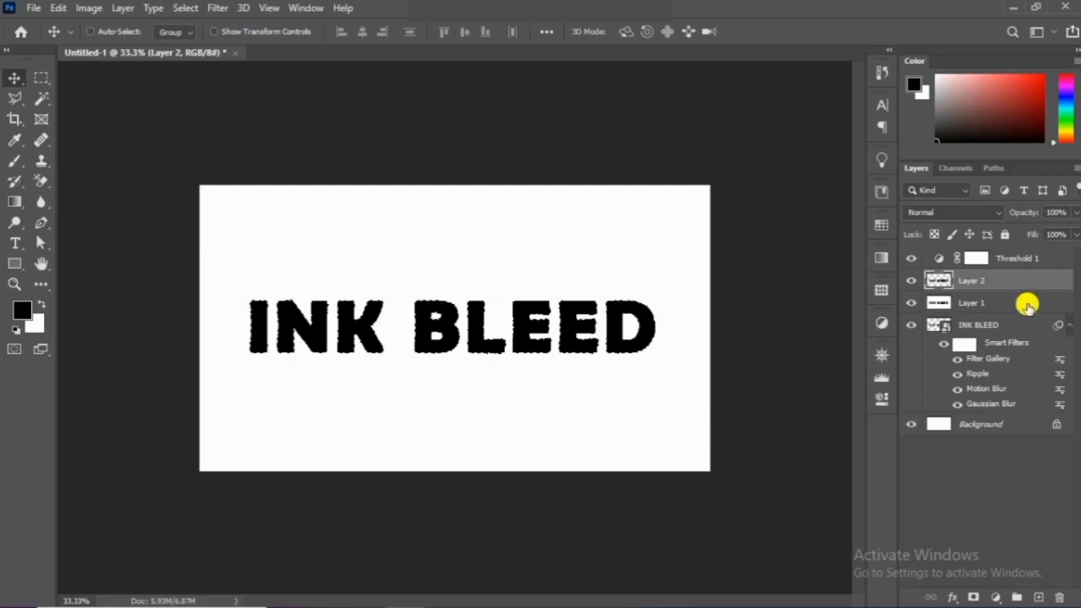
Move the Threshold 1 adjustment layer below Layer 1, directly above the INK BLEED smart object
click(1027, 304)
drag(1025, 254, 1029, 319)
click(1006, 265)
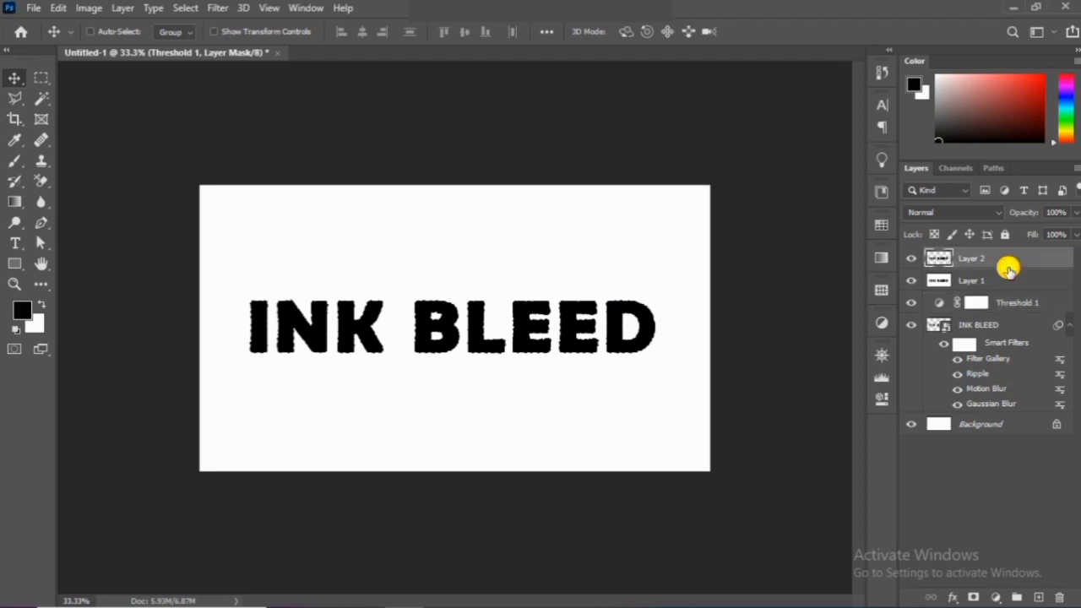
Add a light grey solid color fill layer with colour #edecec between Layer 1 and Layer 2
click(1008, 279)
click(989, 595)
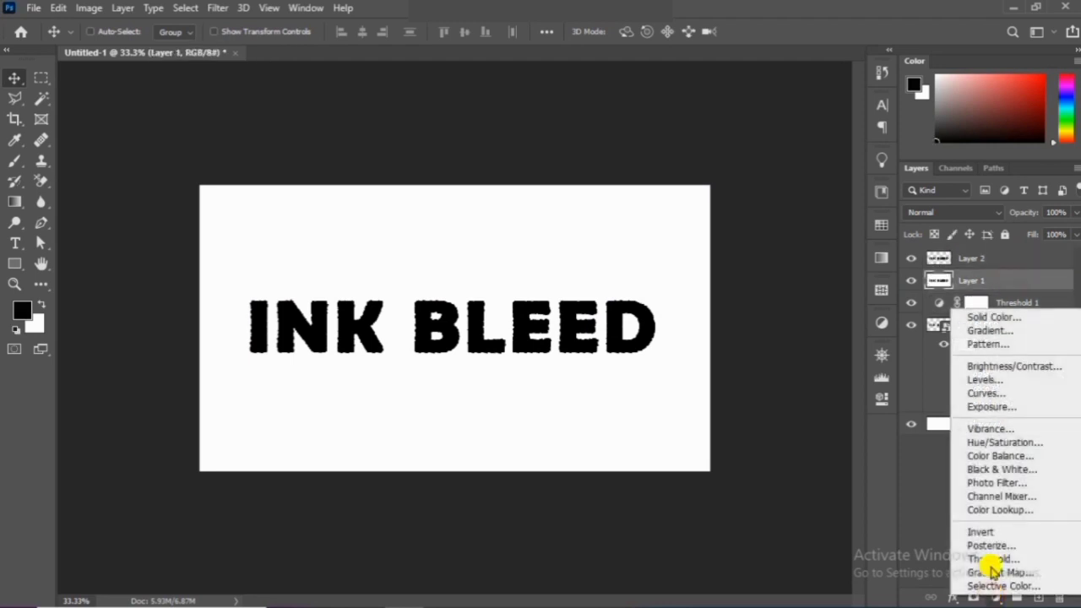
click(965, 314)
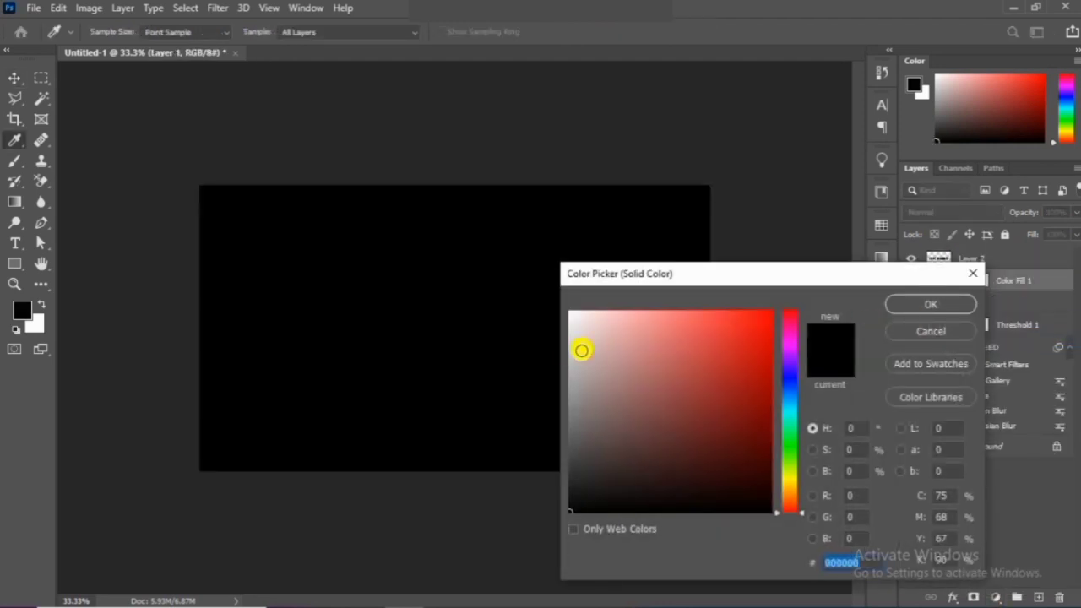
click(571, 352)
drag(567, 360, 556, 340)
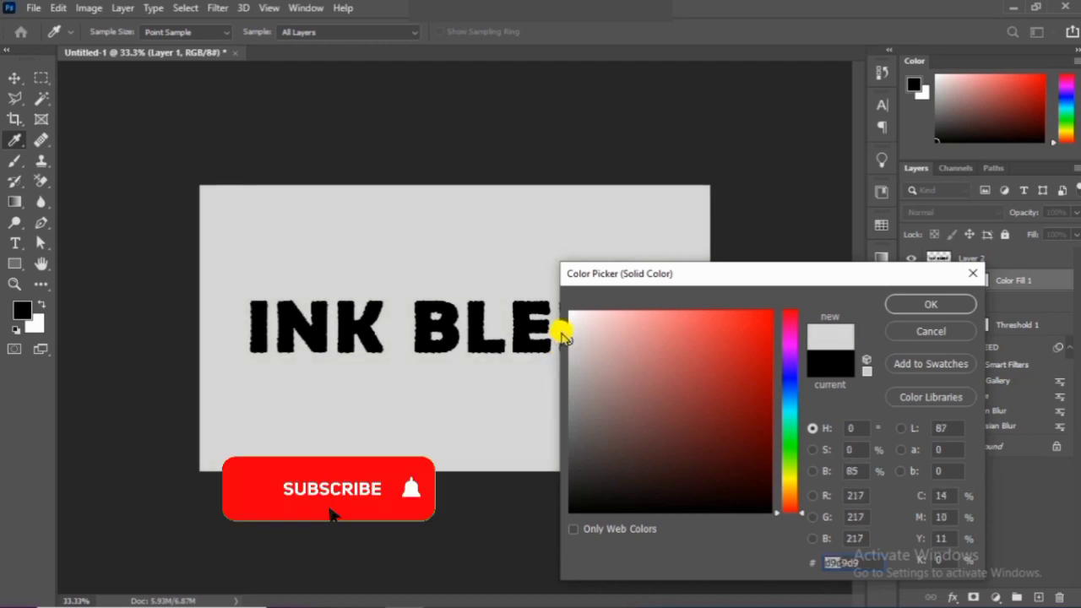
click(569, 333)
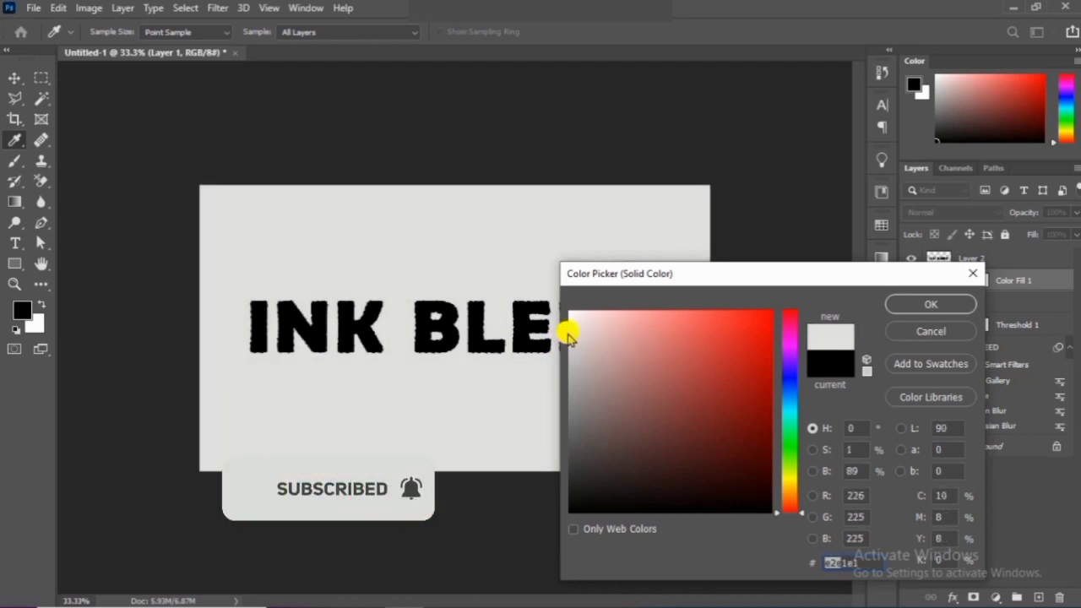
click(569, 324)
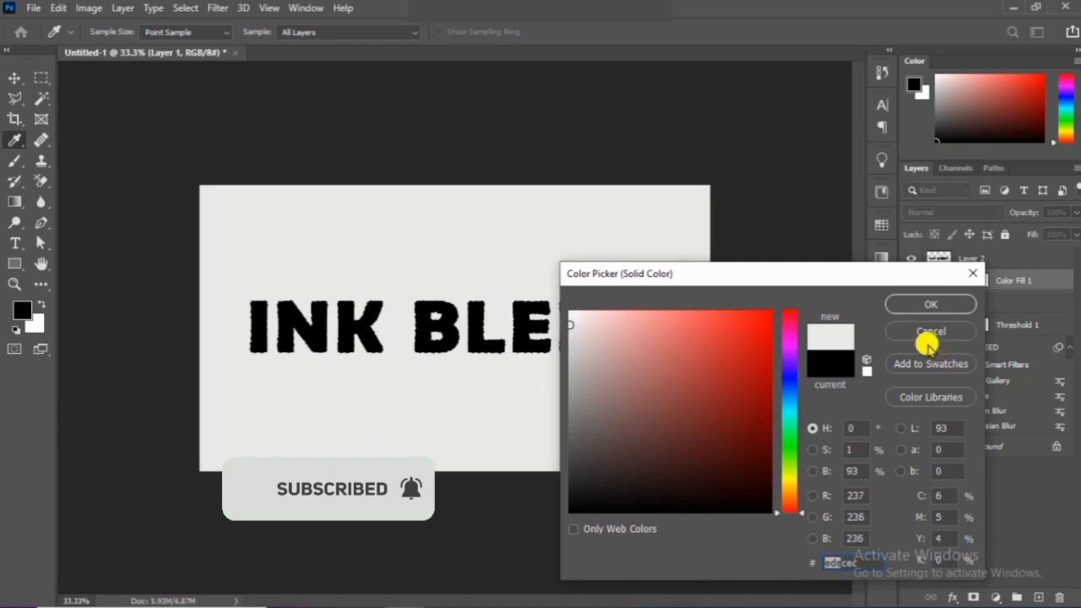
click(929, 304)
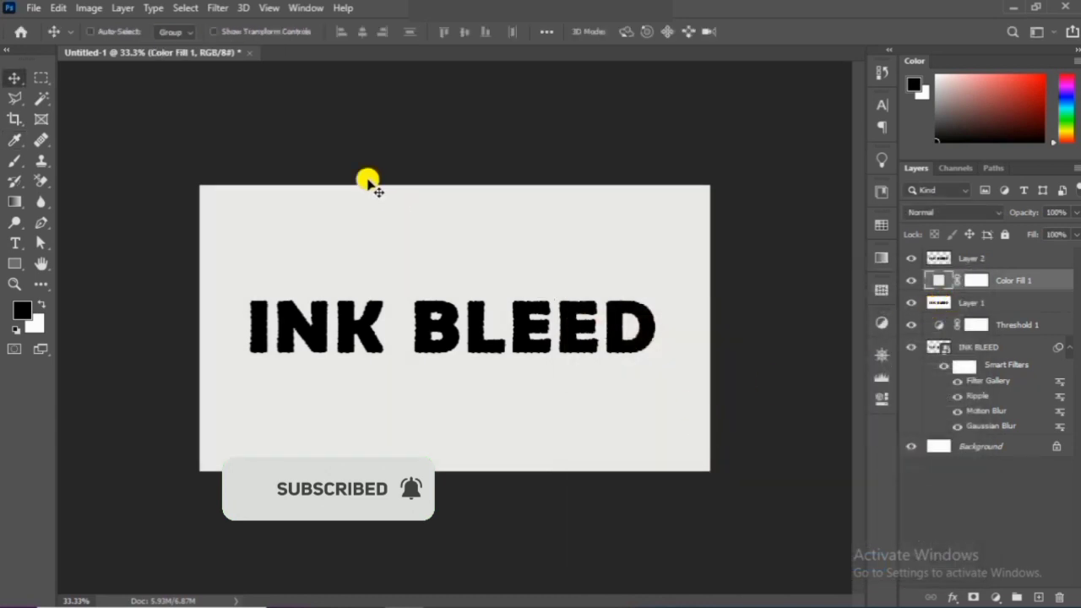
Rasterize the Color Fill 1 layer and apply a Texturizer filter with Sandstone texture, 57% scaling, relief 4 and light from Top
click(218, 8)
click(229, 76)
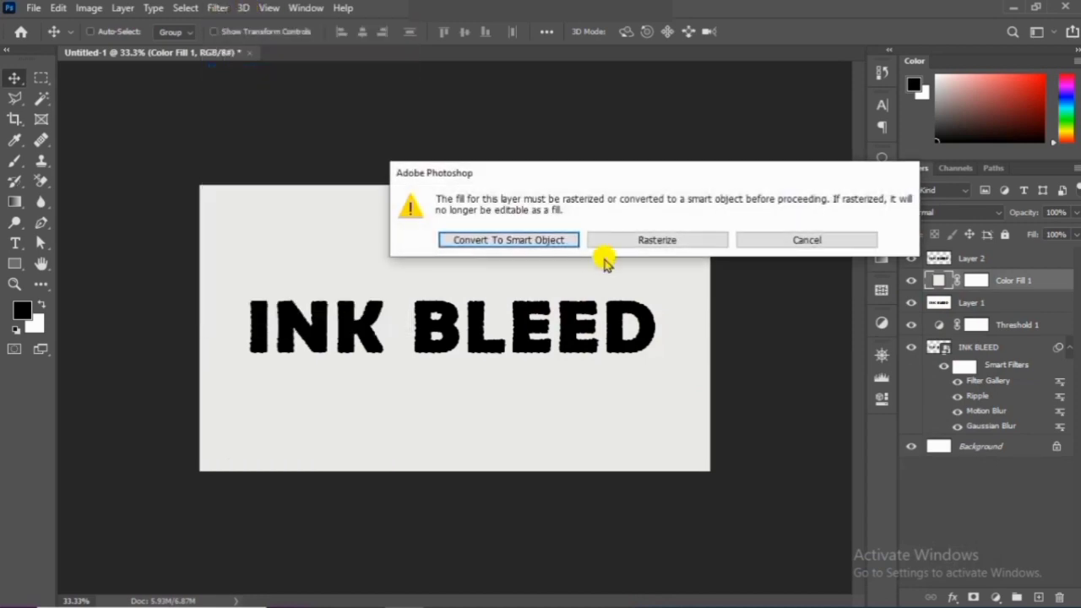
click(632, 240)
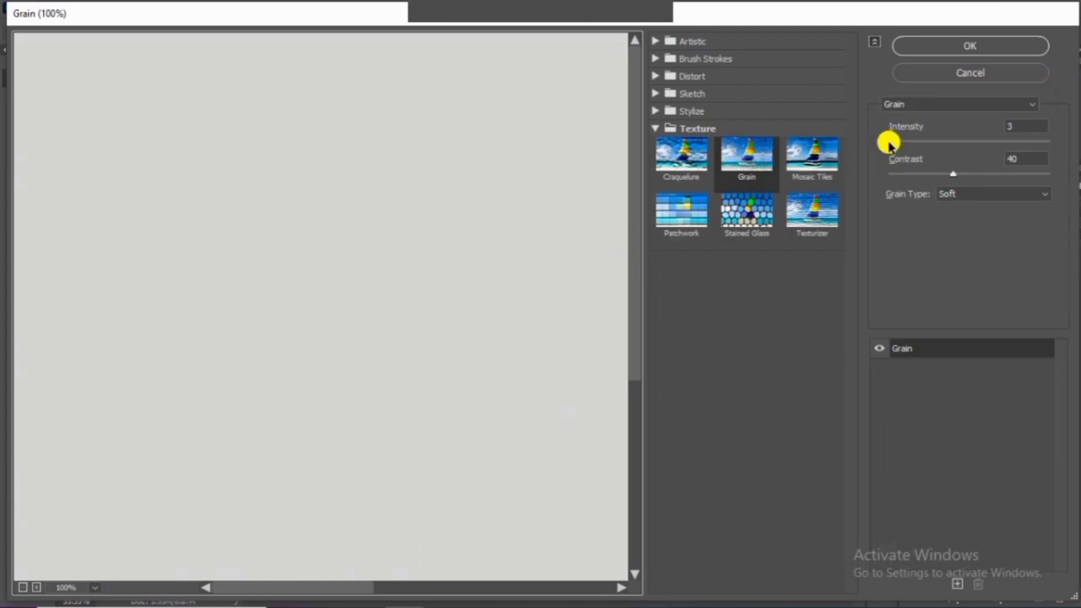
drag(893, 143, 898, 147)
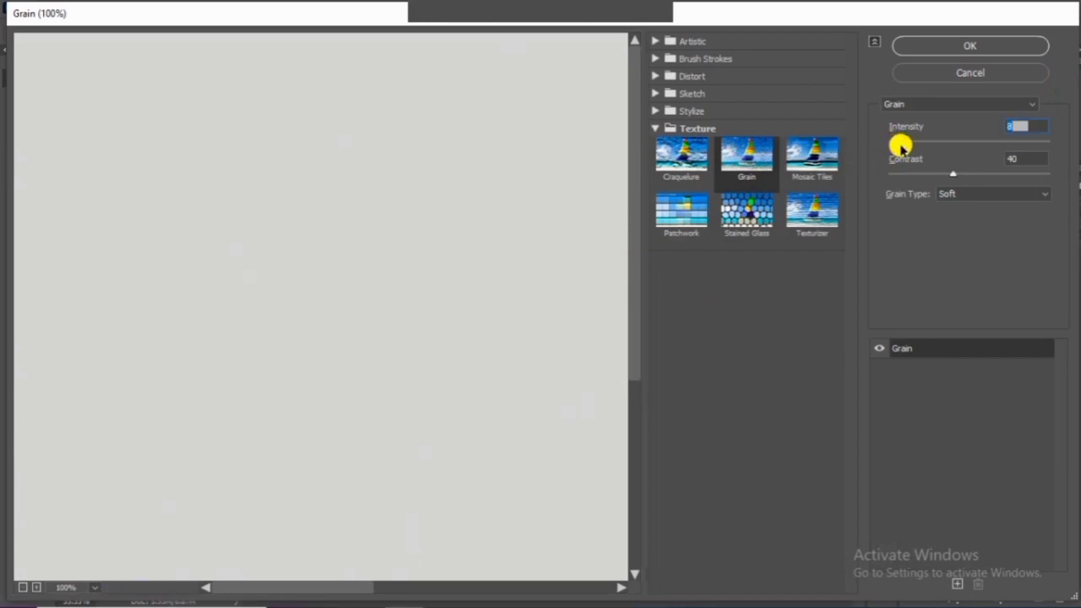
click(812, 216)
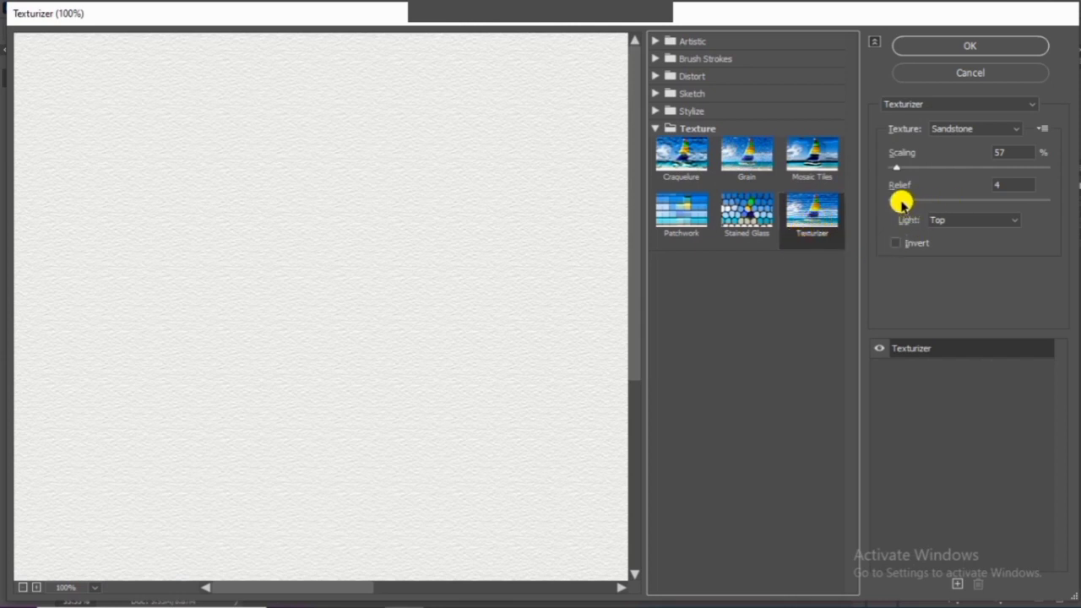
click(989, 48)
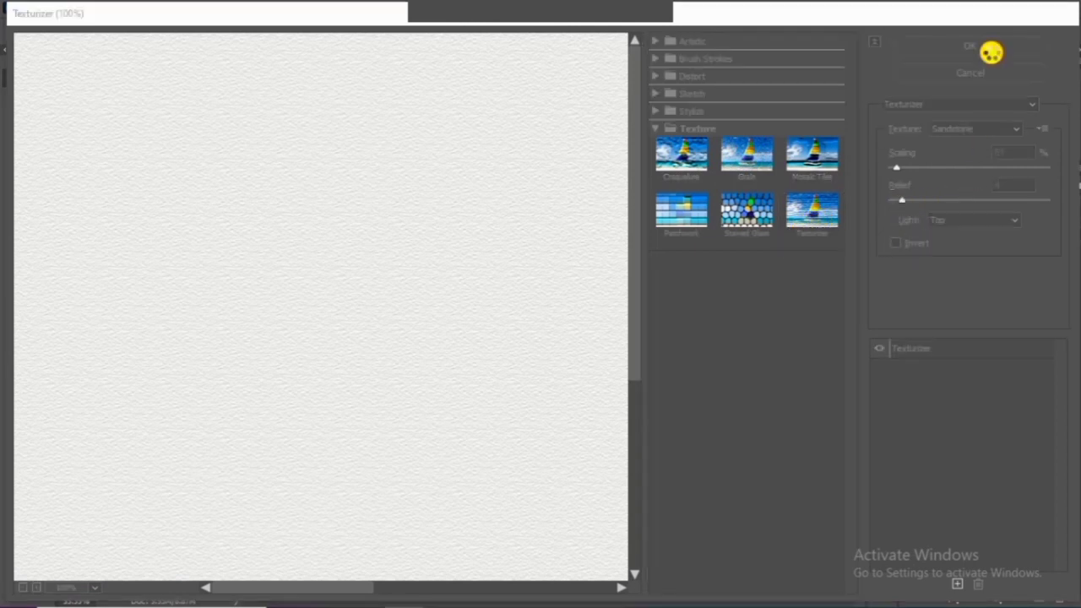